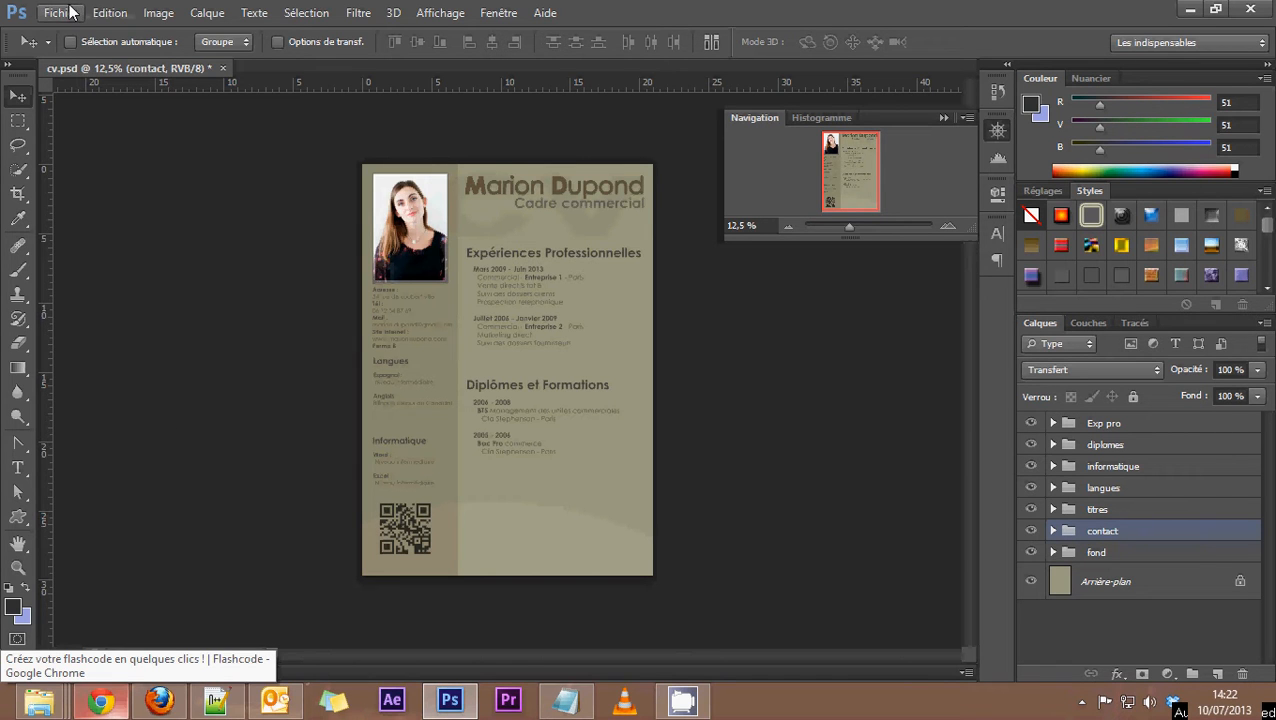
# Start saving the CV as a new Photoshop-format file and create and open a folder named Cv for it
pyautogui.click(62, 12)
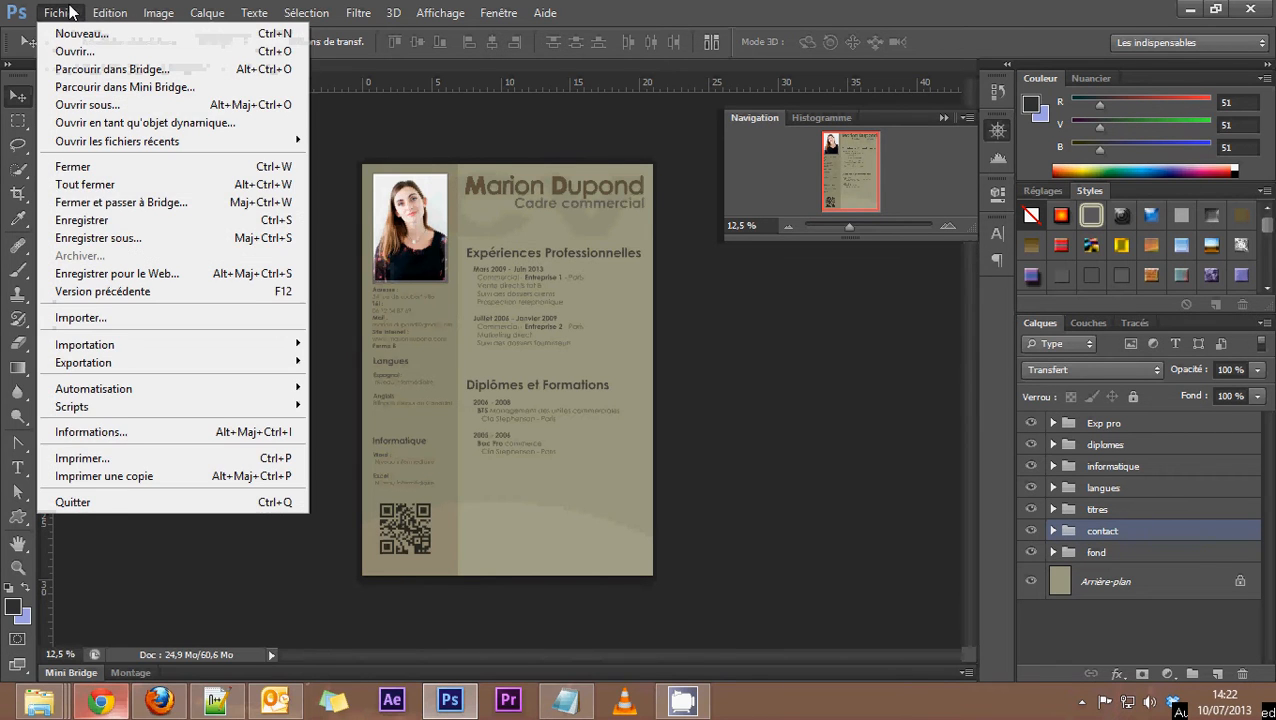
pyautogui.click(108, 236)
pyautogui.click(635, 412)
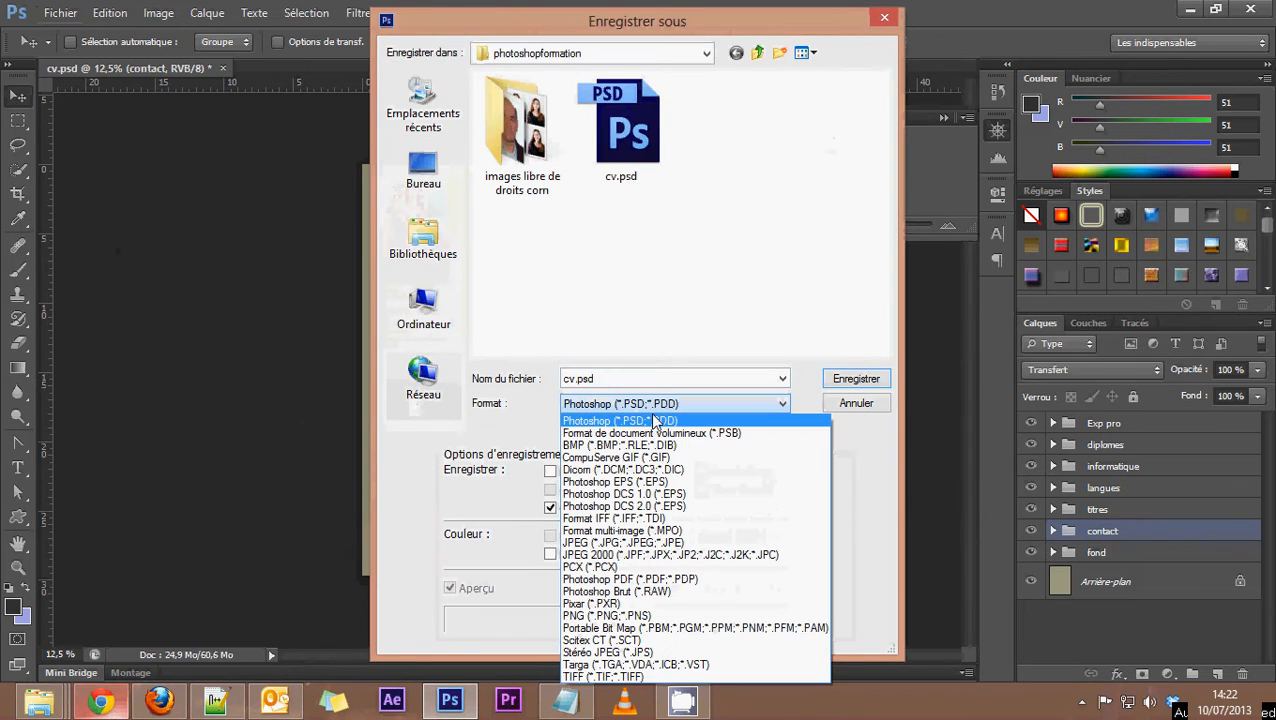
pyautogui.click(643, 414)
pyautogui.click(779, 52)
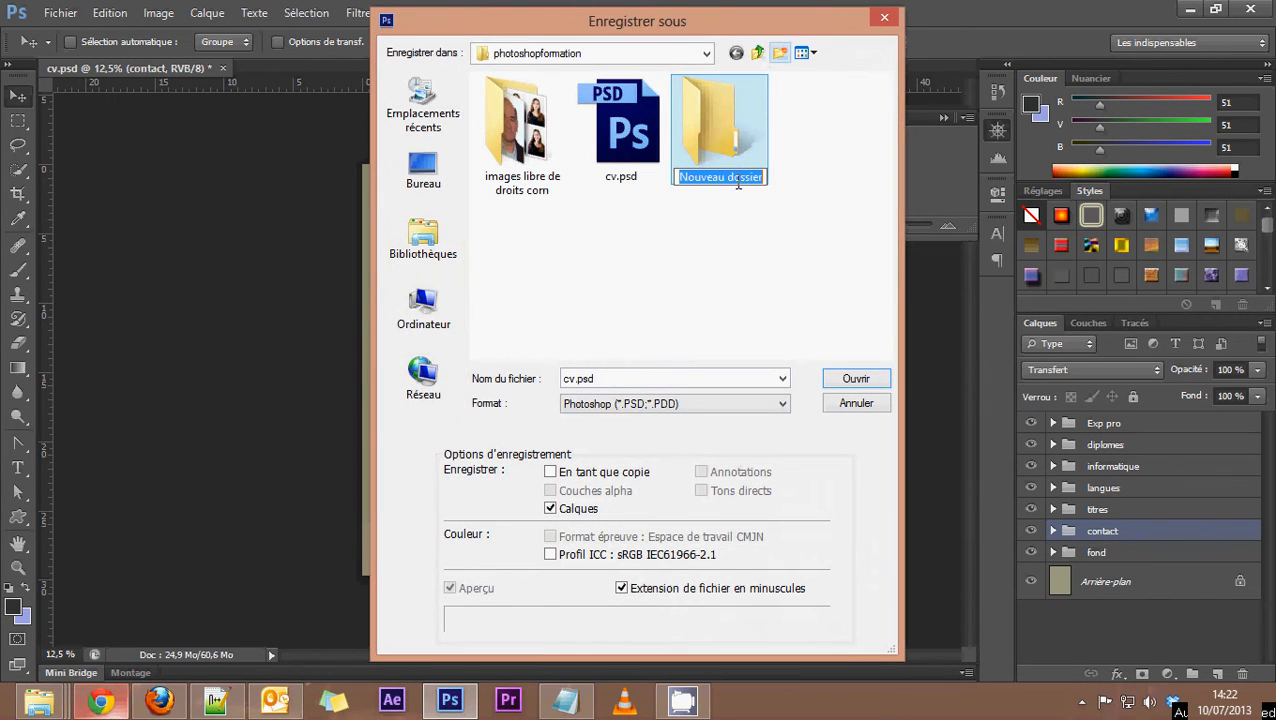
pyautogui.write('Cv')
pyautogui.press('Return')
pyautogui.press('Return')
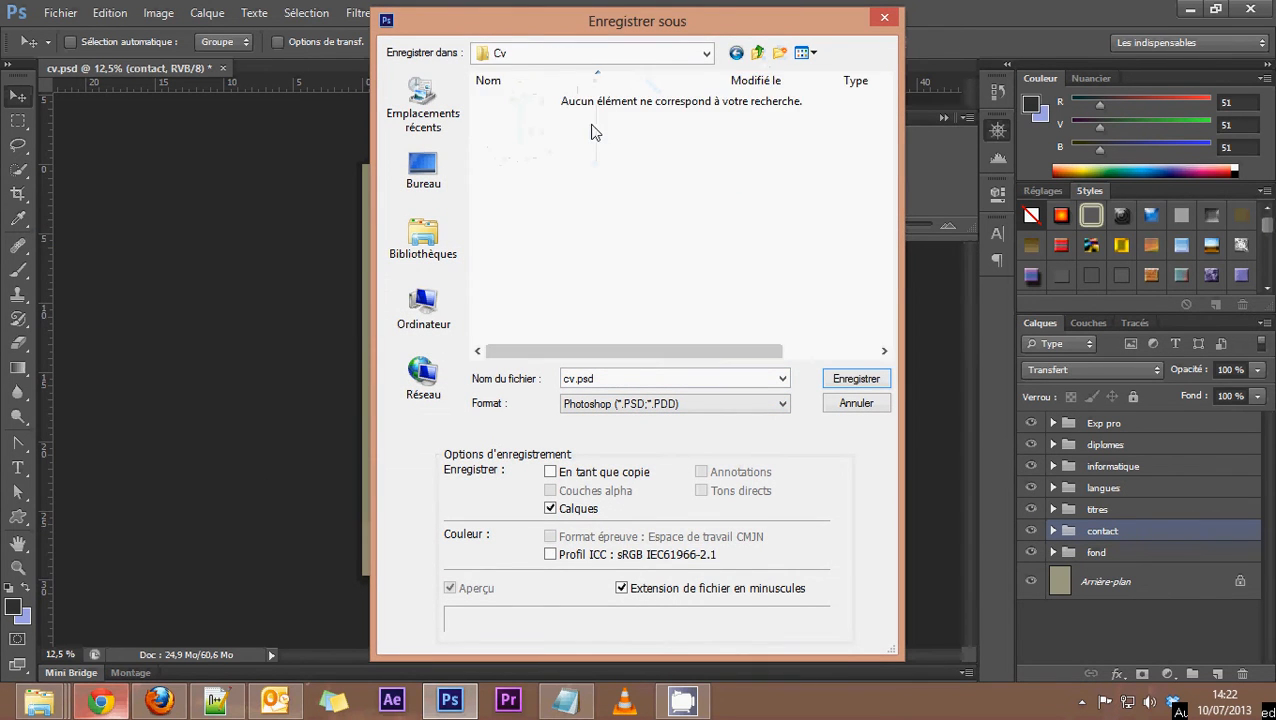
# Name the Photoshop file 10-07-2013-CV and save it in the Cv folder
pyautogui.doubleClick(618, 378)
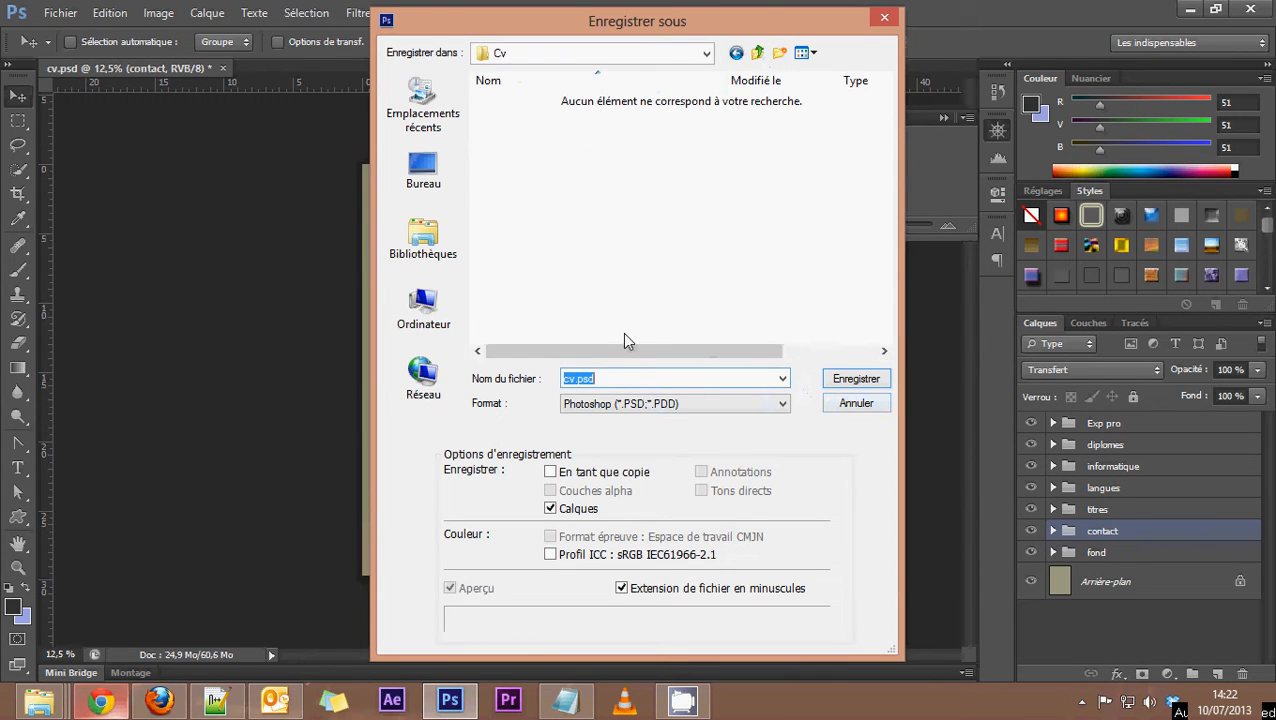
pyautogui.write('10-07-2013-CV')
pyautogui.click(849, 382)
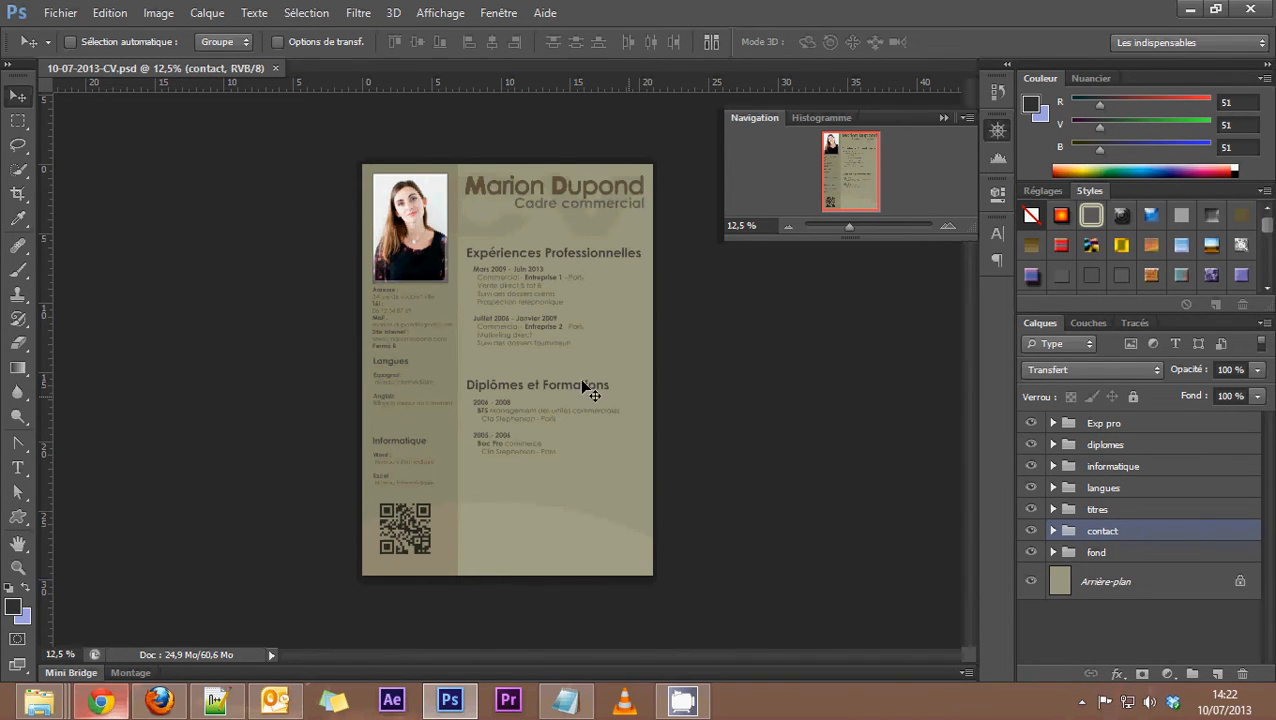
# Review the CV's print preview, colour management and position and size settings, and close them without printing
pyautogui.click(58, 16)
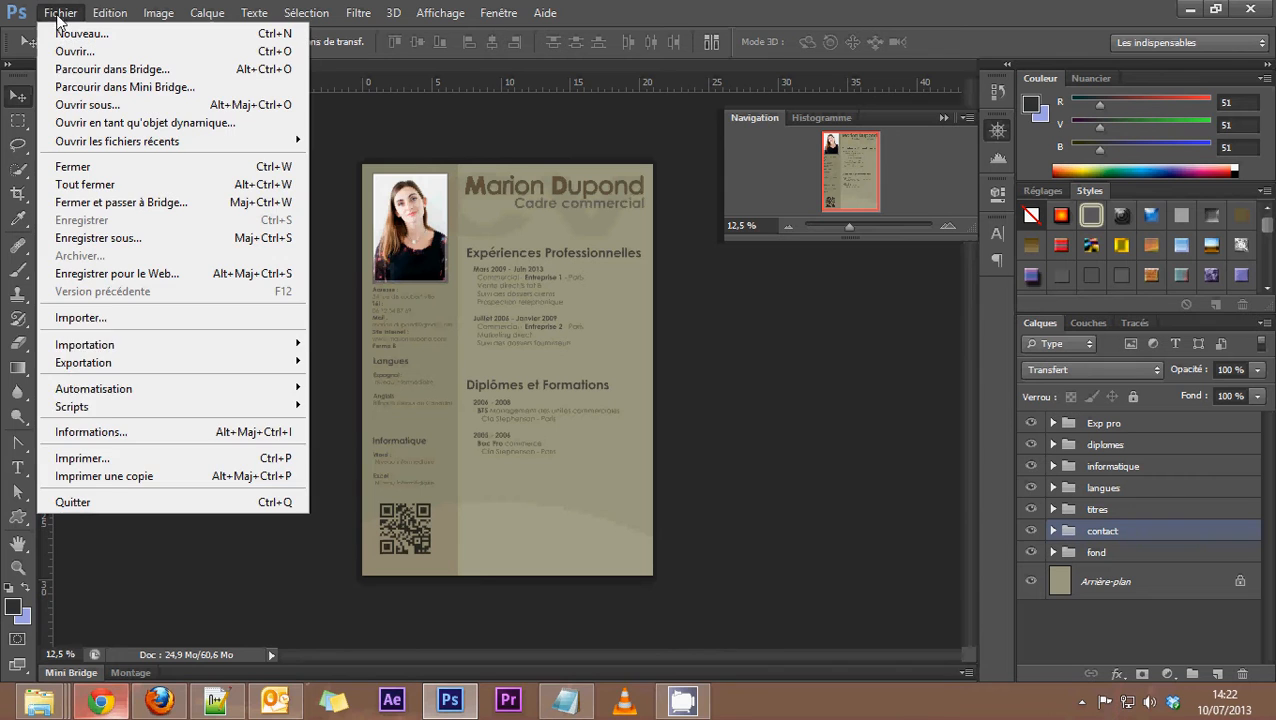
pyautogui.click(86, 462)
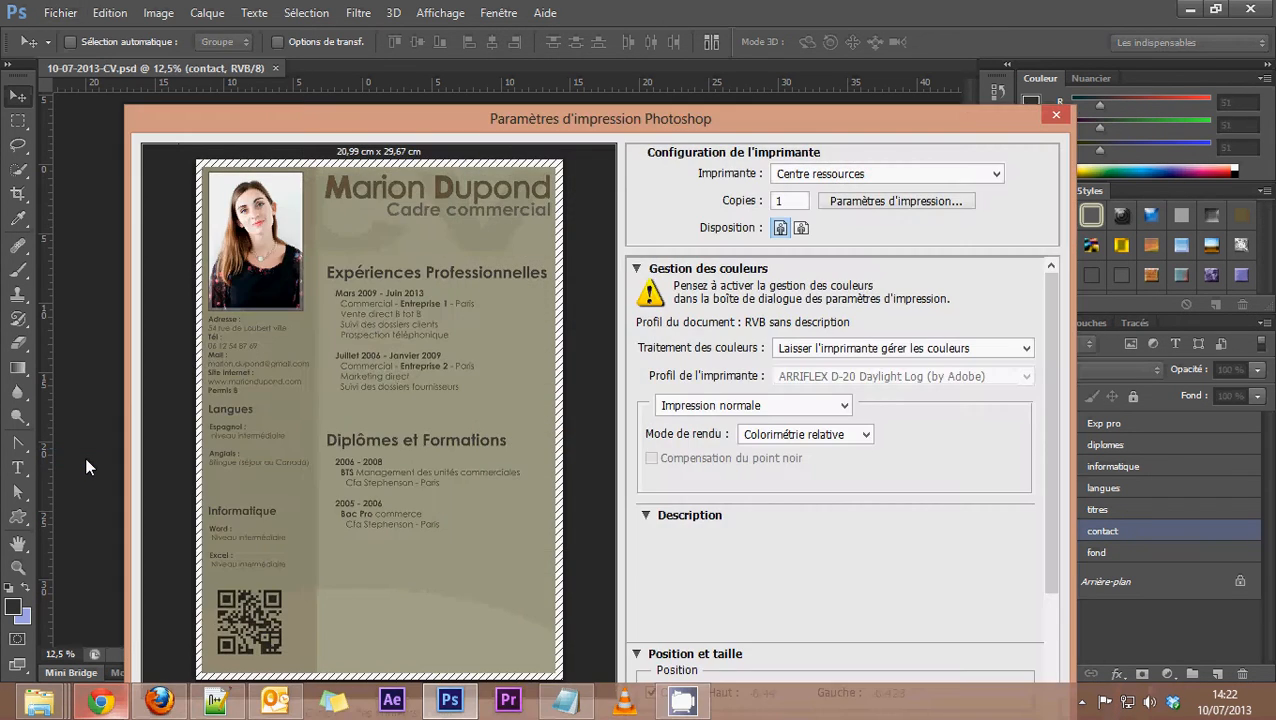
pyautogui.moveTo(798, 118); pyautogui.dragTo(800, 62)
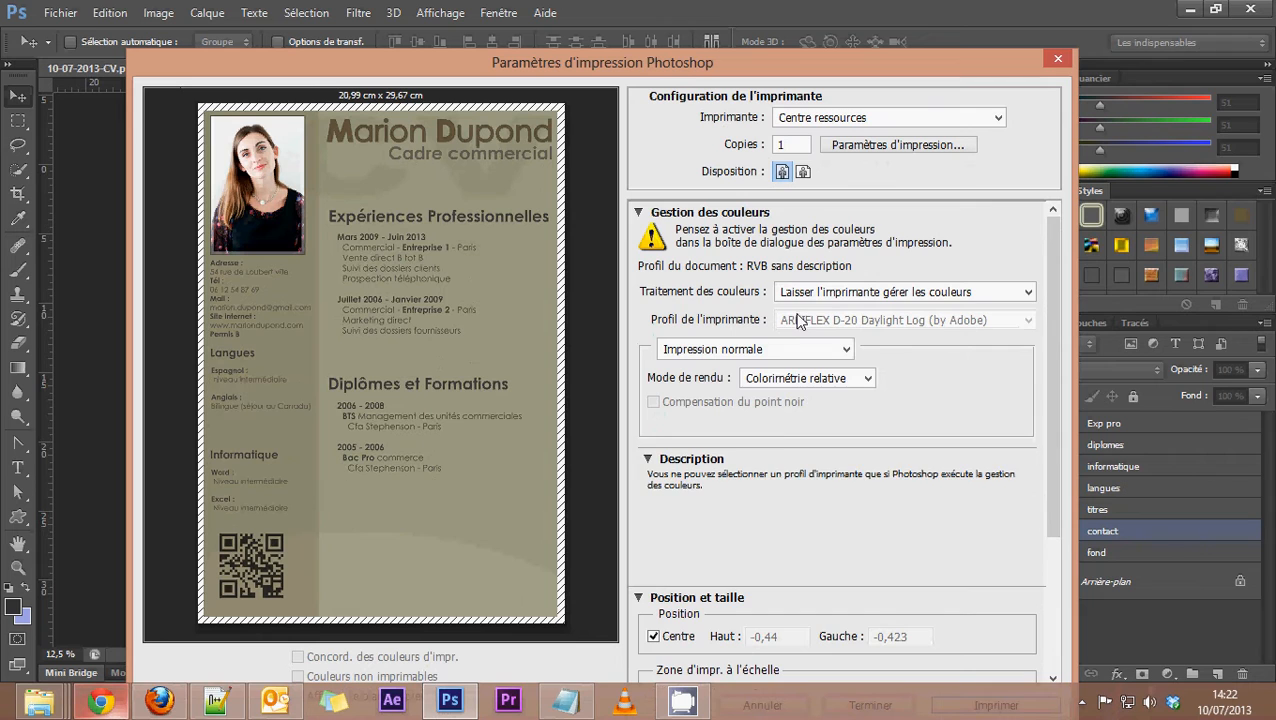
pyautogui.scroll(-3, 849, 568)
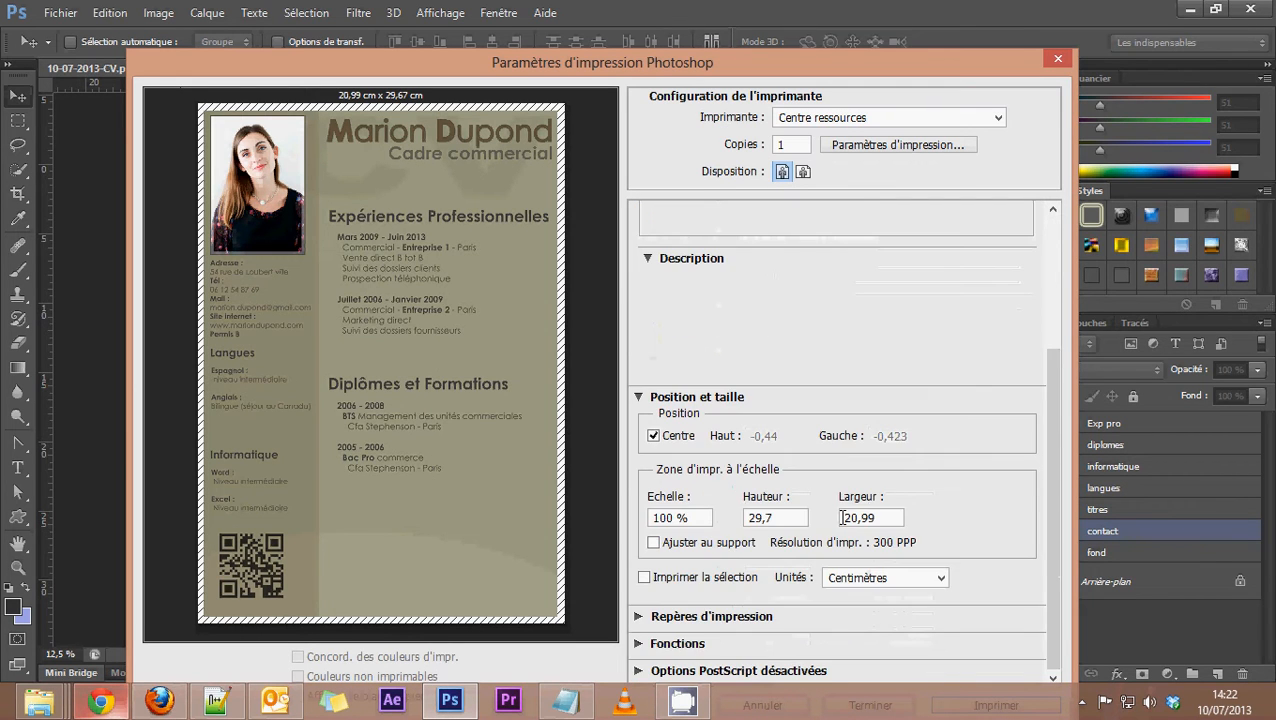
pyautogui.scroll(3, 843, 517)
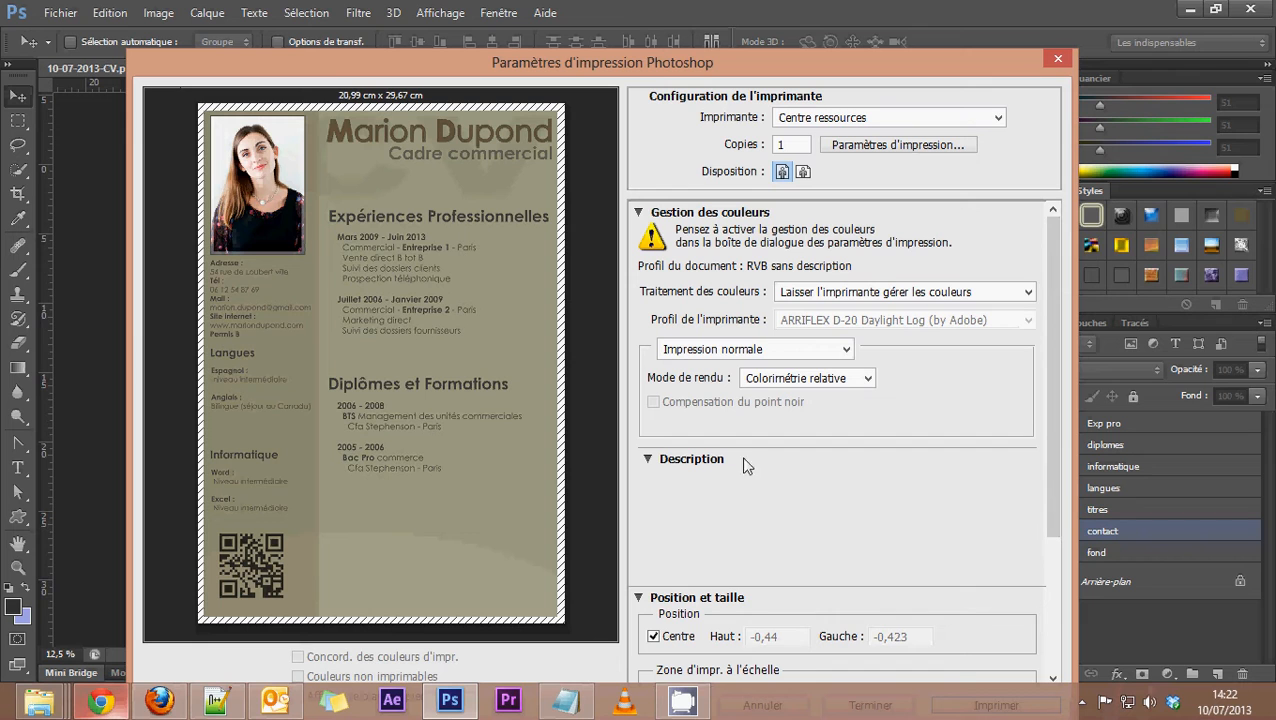
pyautogui.click(1057, 63)
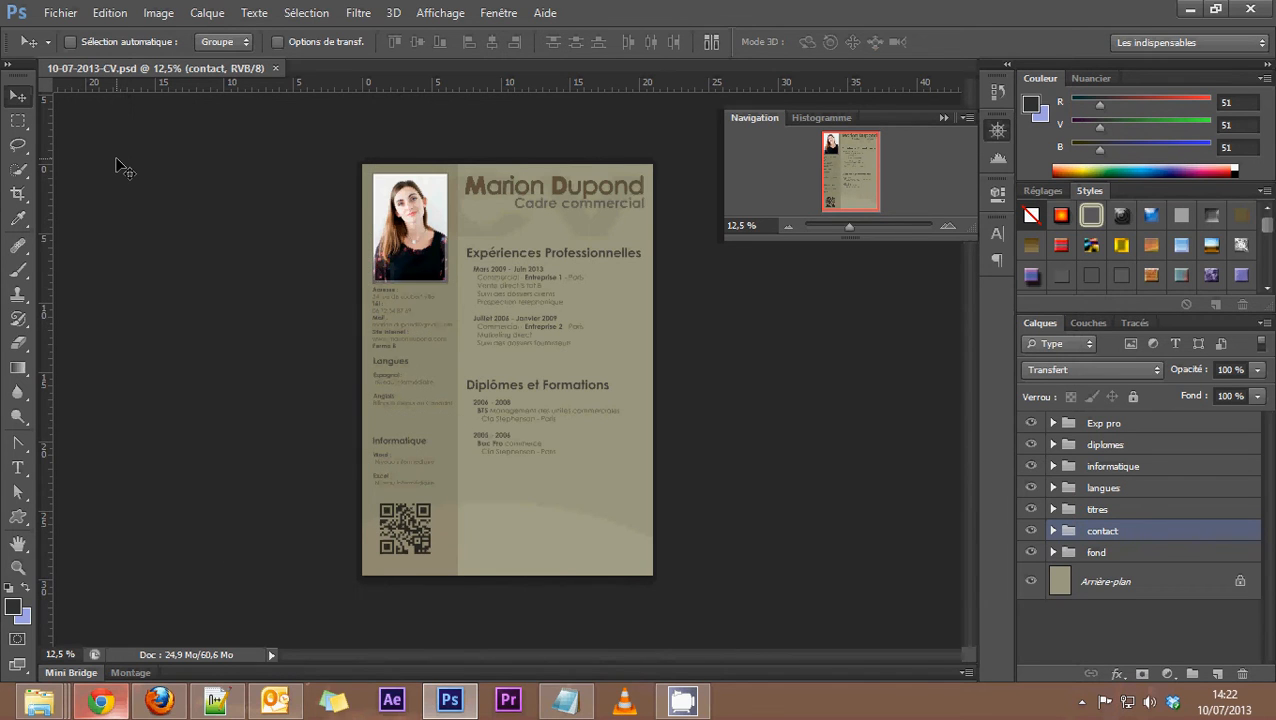
# Save a second Photoshop version of the CV as 10-07-2013-CV se.psd in the Cv folder
pyautogui.click(1110, 425)
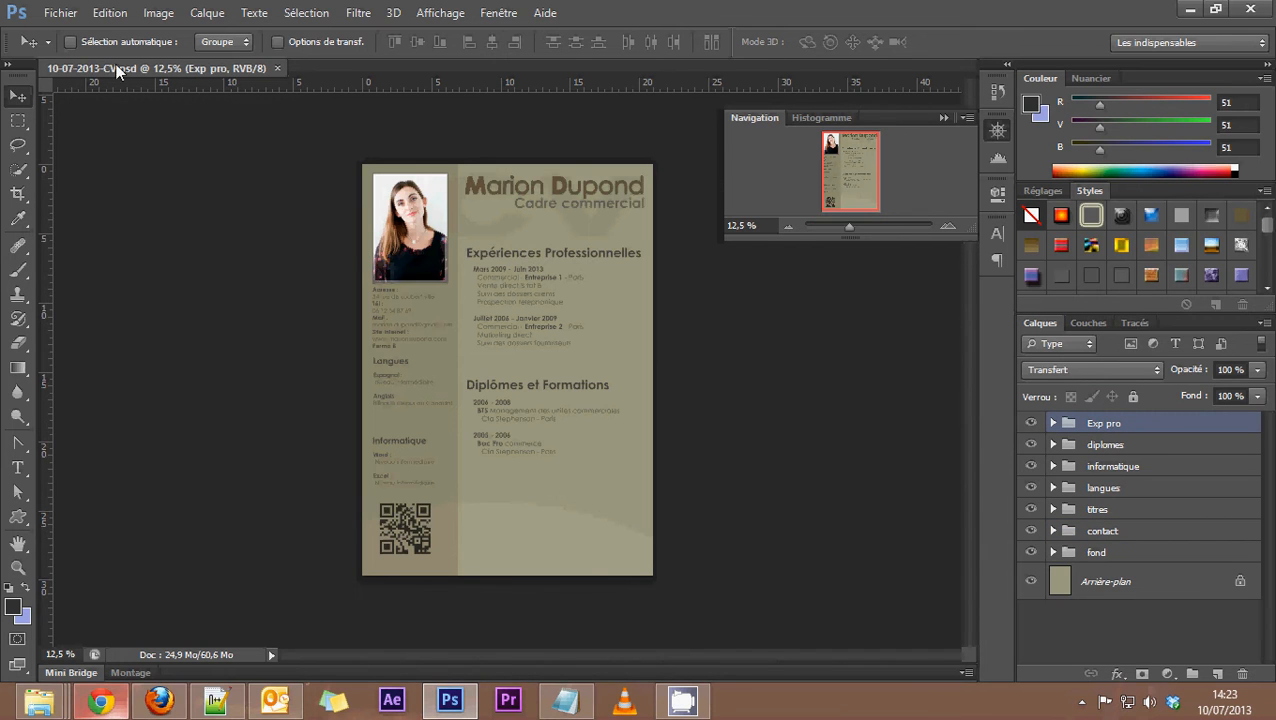
pyautogui.click(72, 14)
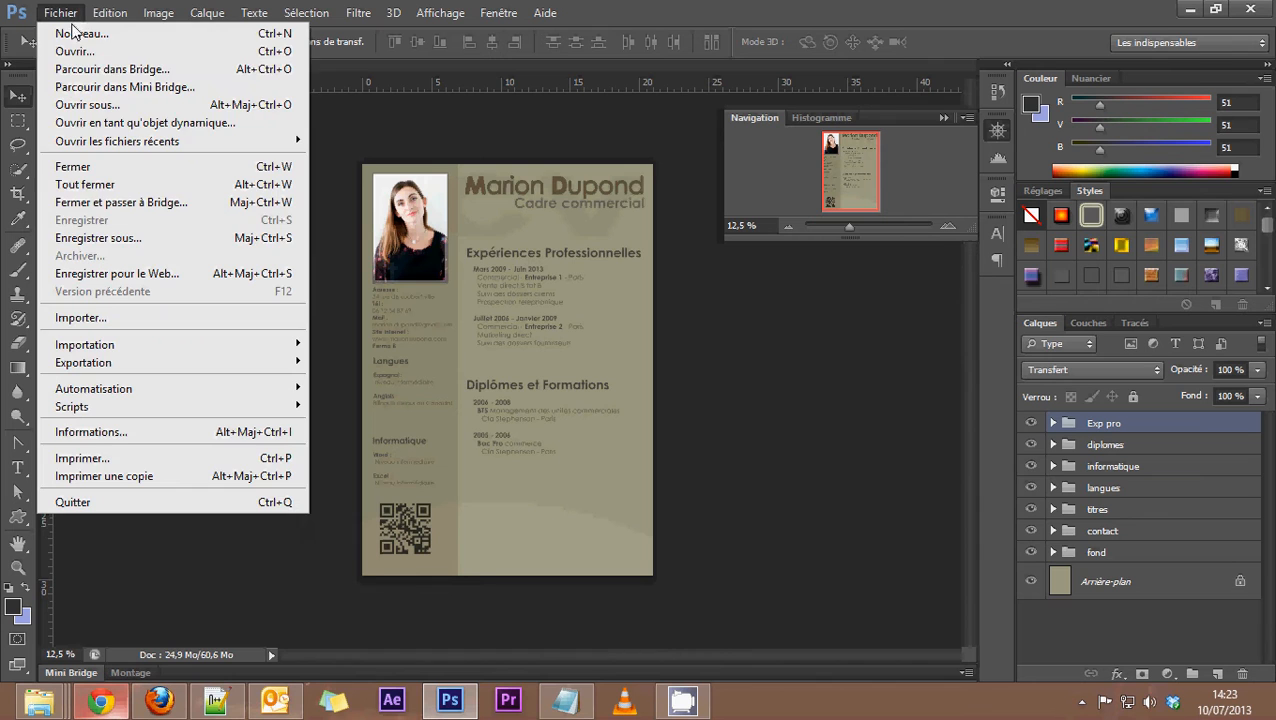
pyautogui.click(97, 239)
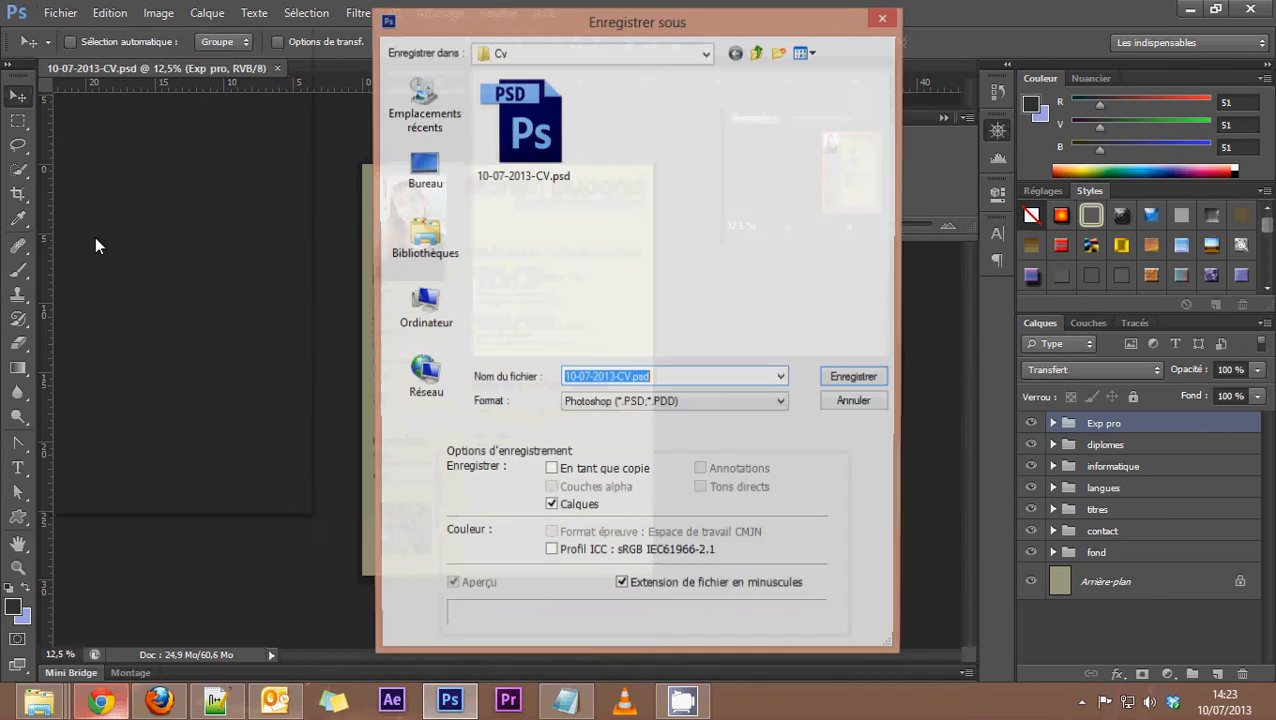
pyautogui.click(632, 377)
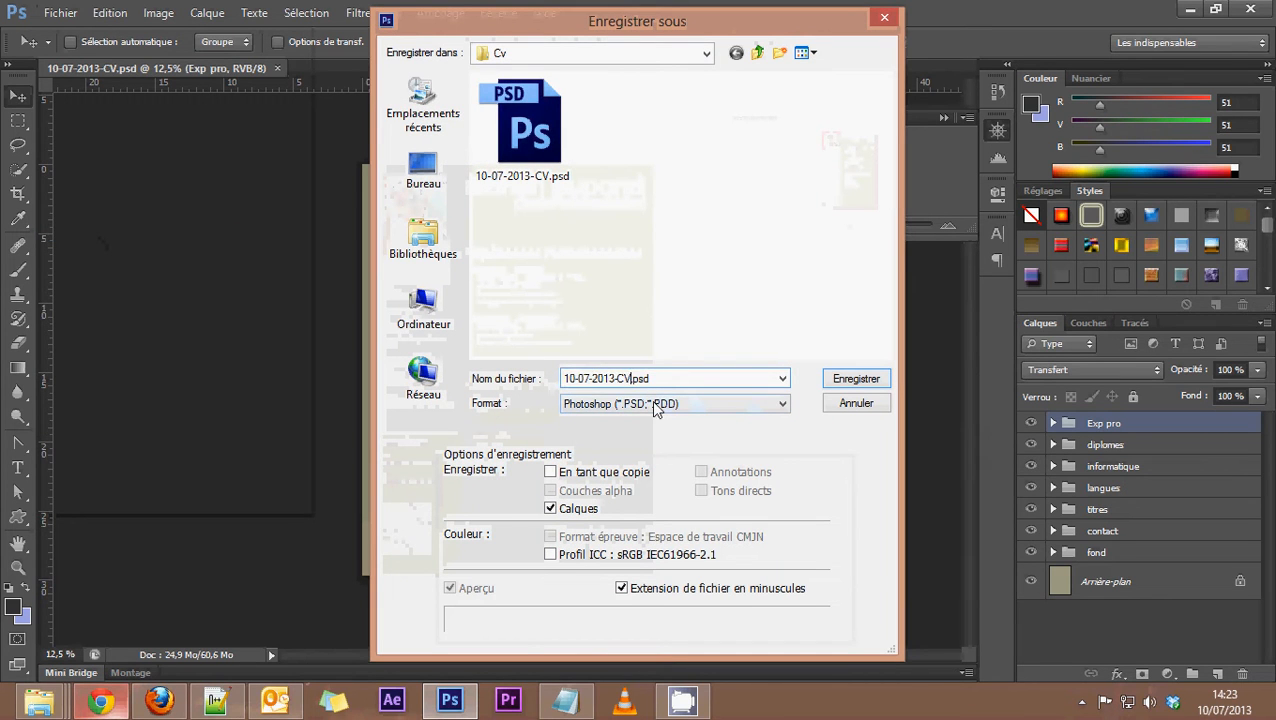
pyautogui.write('se')
pyautogui.click(860, 382)
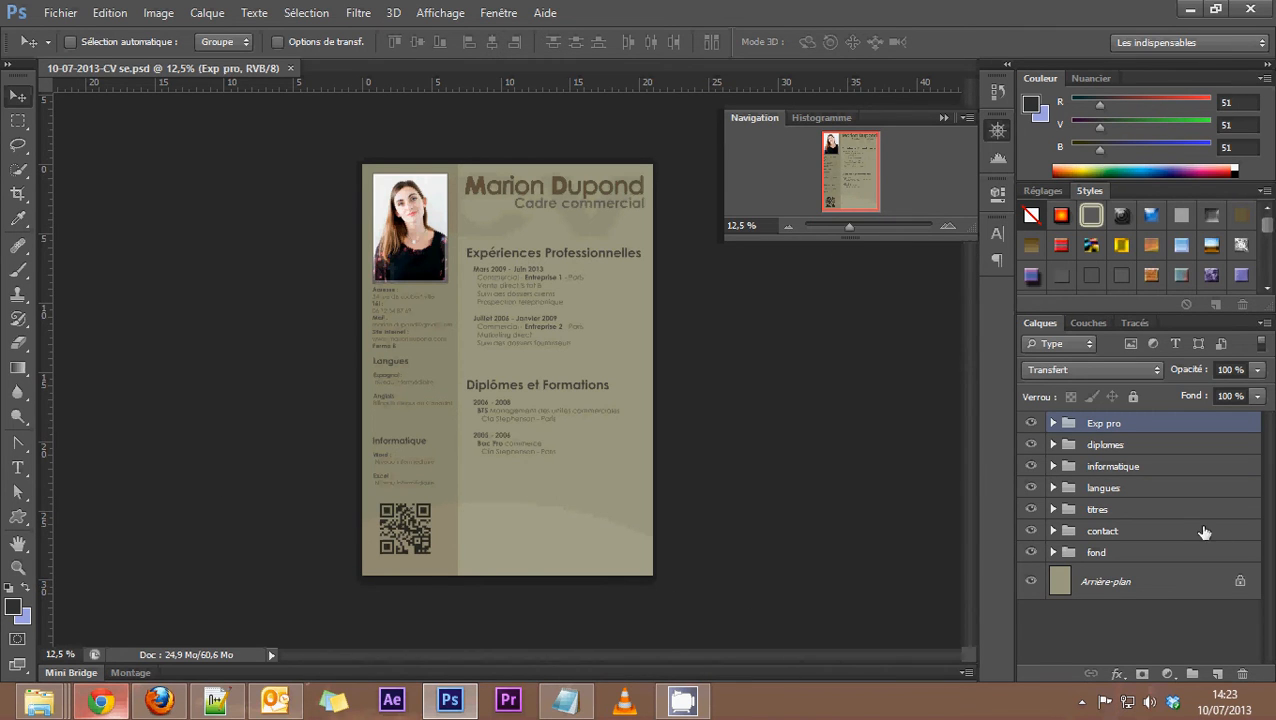
pyautogui.keyDown('shift'); pyautogui.click(1099, 556); pyautogui.keyUp('shift')
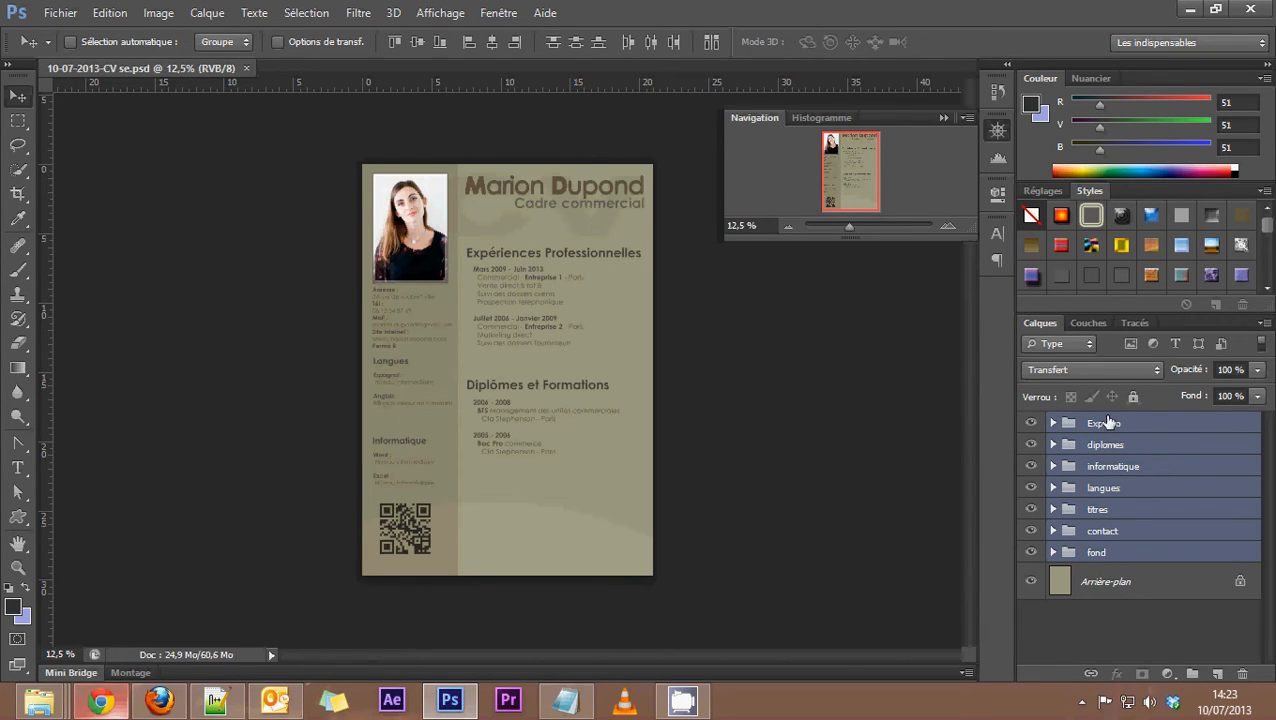
pyautogui.click(1101, 424)
pyautogui.keyDown('shift'); pyautogui.click(1095, 555); pyautogui.keyUp('shift')
pyautogui.click(1120, 425)
pyautogui.keyDown('shift'); pyautogui.click(1110, 556); pyautogui.keyUp('shift')
pyautogui.click(1040, 324)
pyautogui.click(1264, 323)
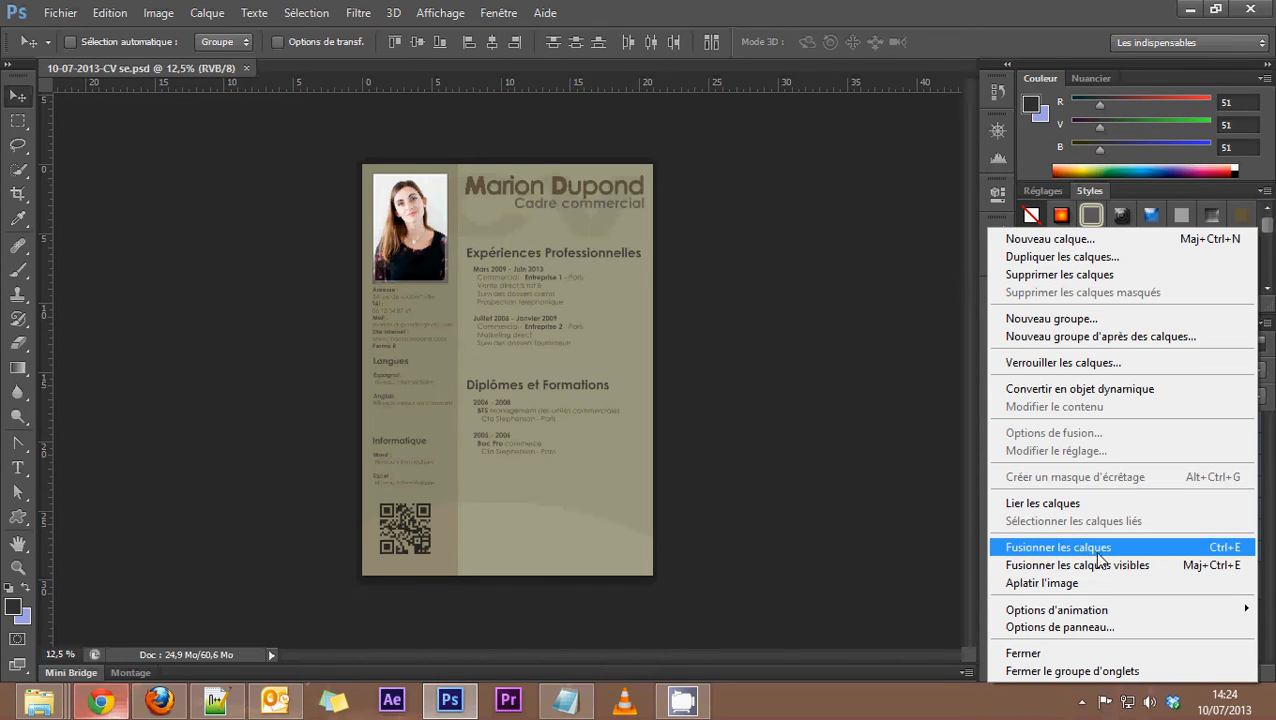
pyautogui.click(902, 534)
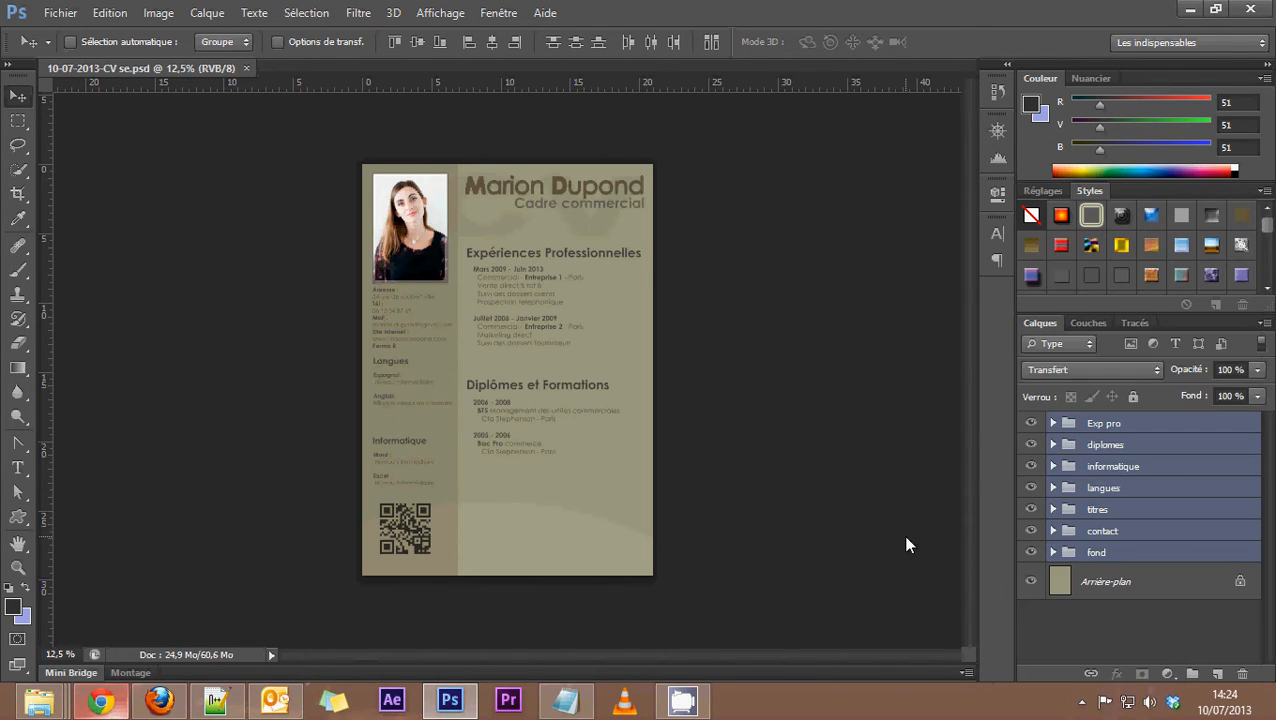
# Flatten the CV image so that all groups are merged into the single background layer
pyautogui.click(1046, 423)
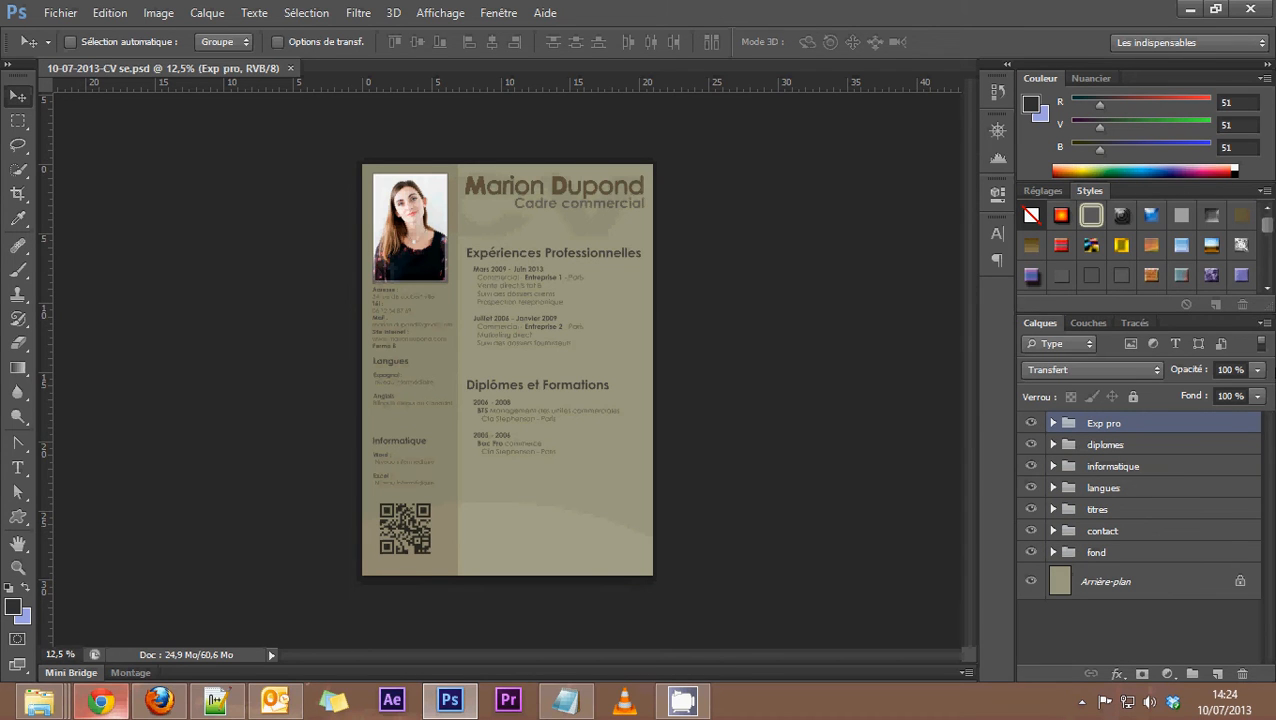
pyautogui.click(1263, 323)
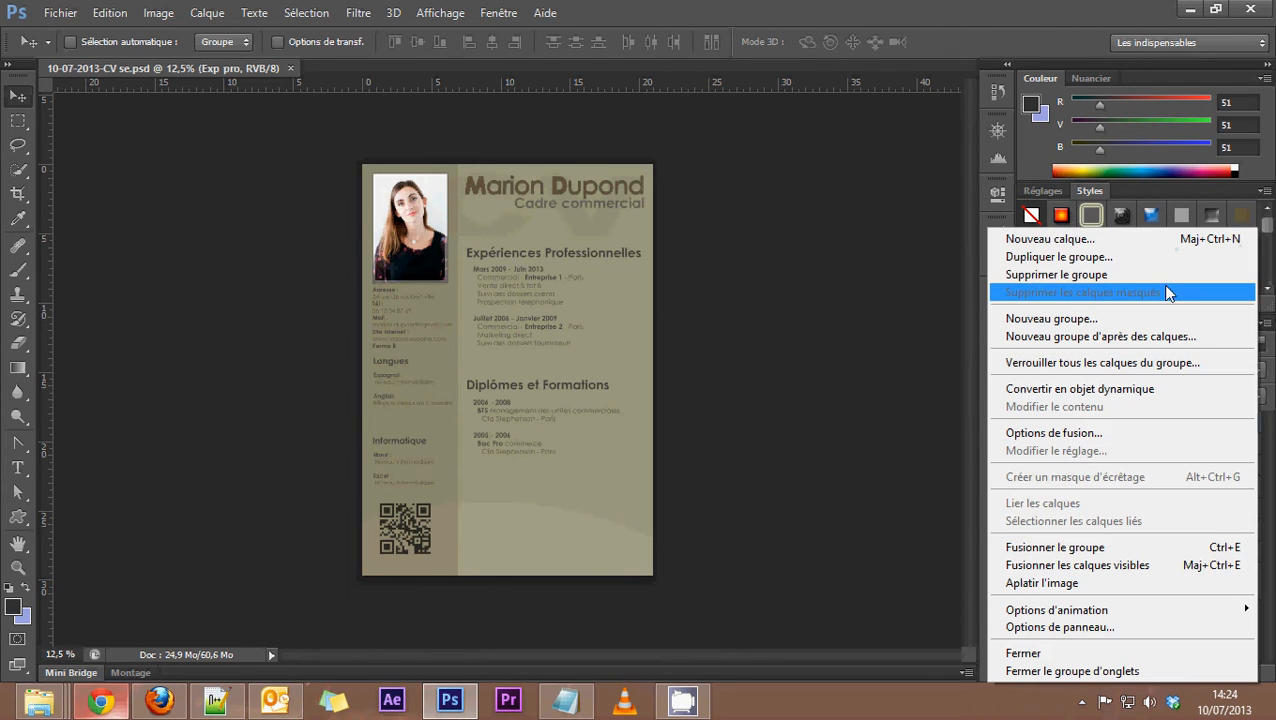
pyautogui.click(1036, 586)
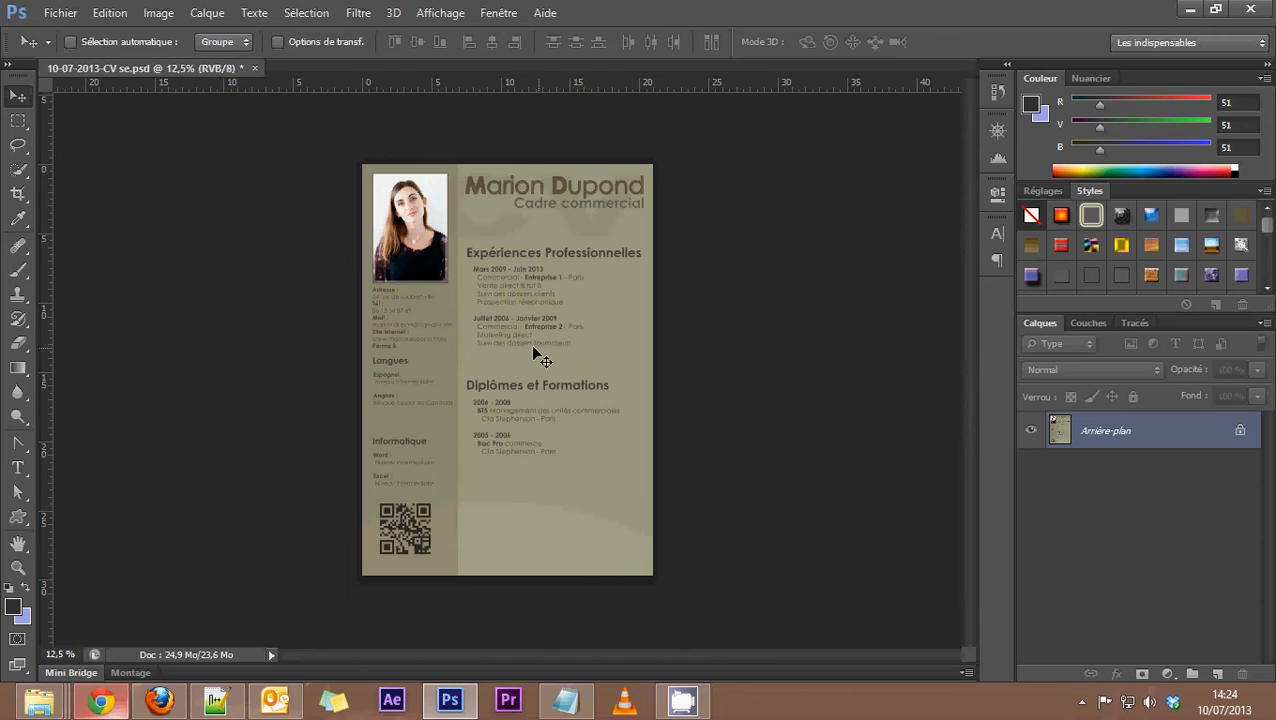
# Inspect the flattened CV's photo and text at 33.33% zoom
pyautogui.click(997, 131)
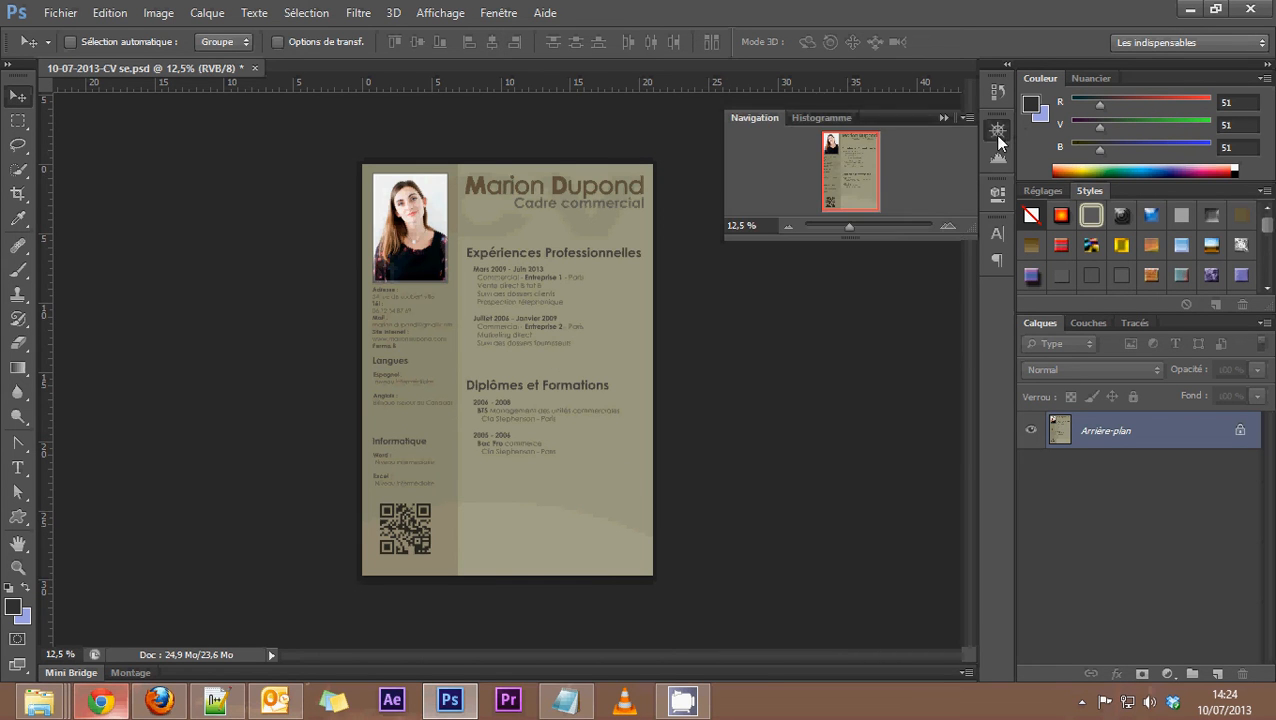
pyautogui.click(950, 228)
pyautogui.click(950, 228)
pyautogui.click(950, 228)
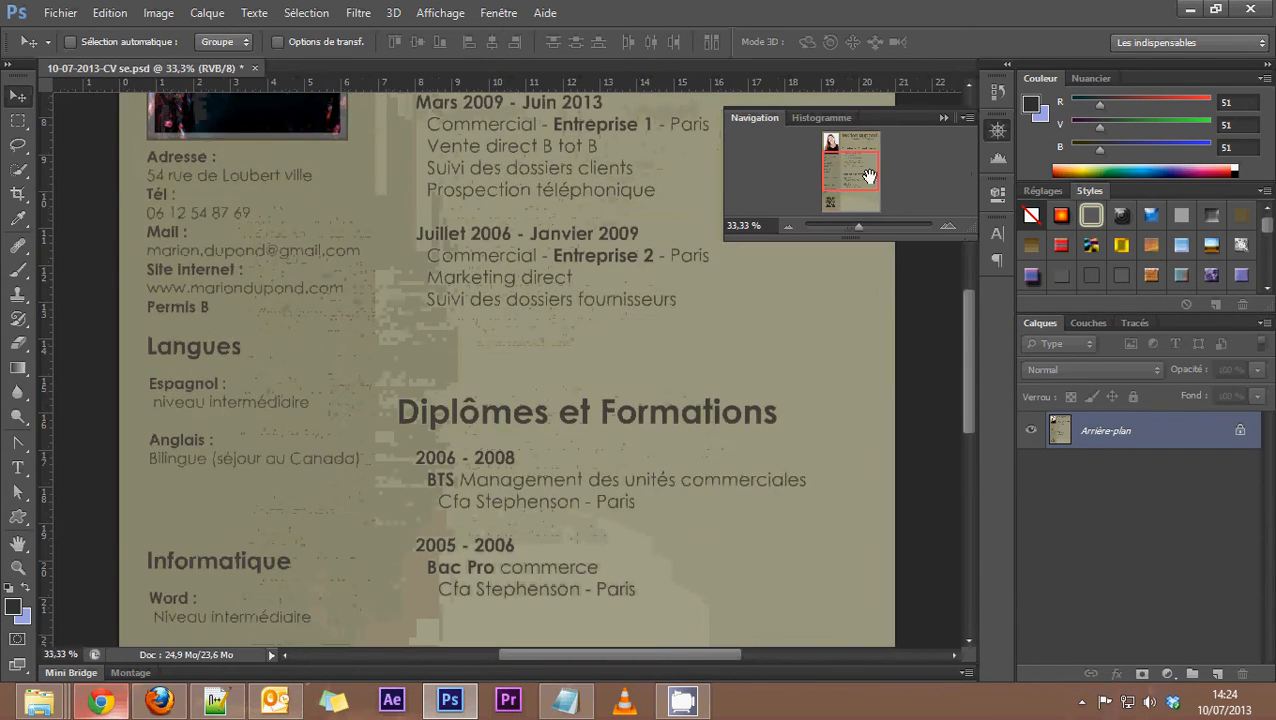
pyautogui.moveTo(860, 178); pyautogui.dragTo(868, 150)
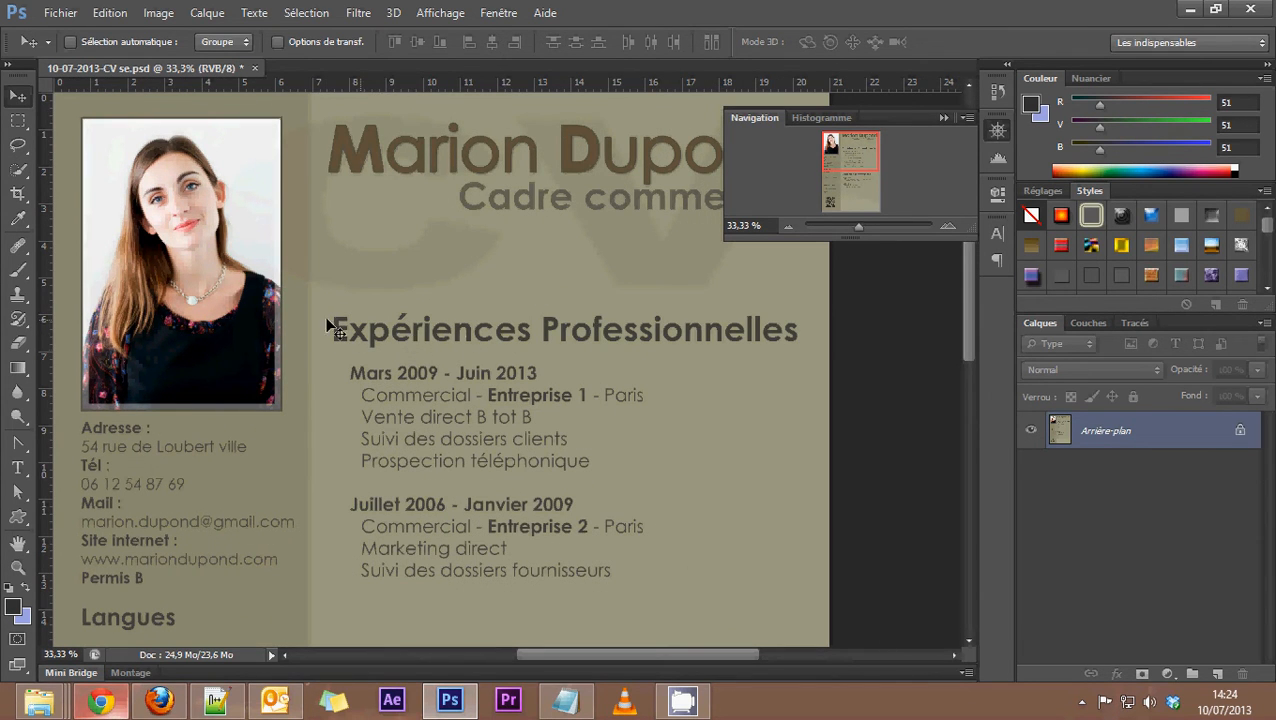
pyautogui.moveTo(861, 162); pyautogui.dragTo(831, 140)
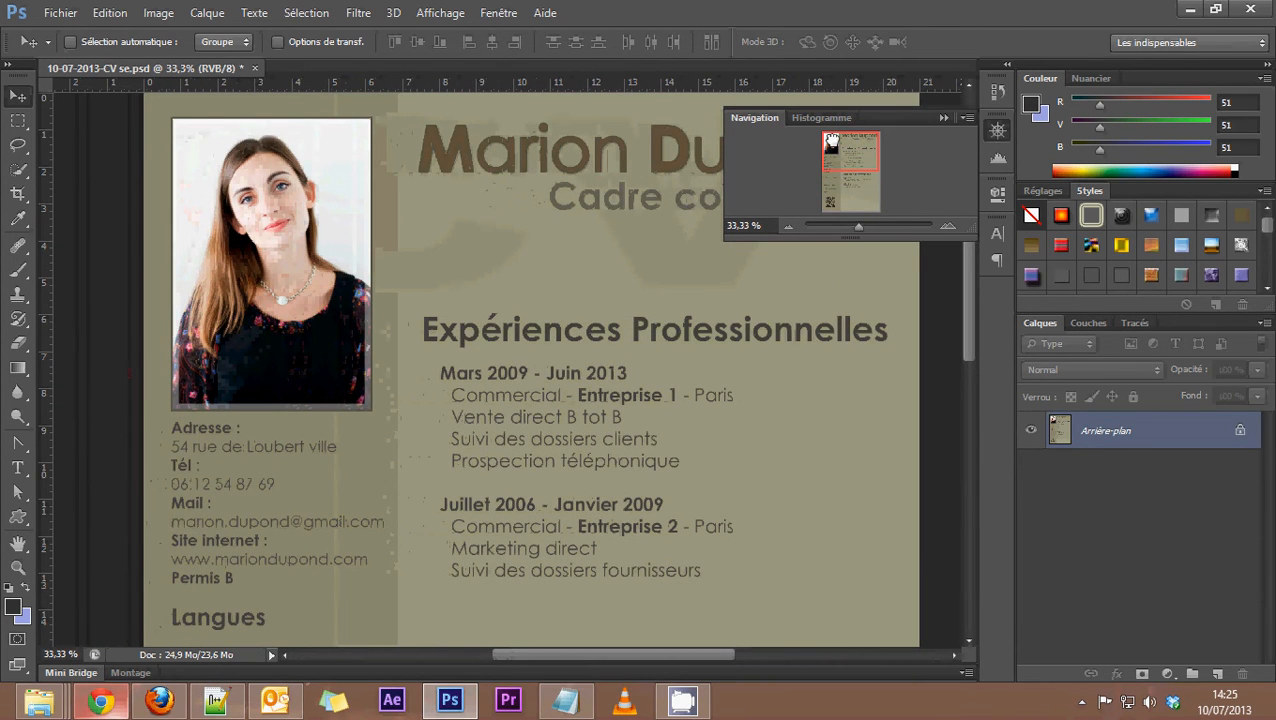
# Save the flattened CV in Photoshop PDF format as 10-07-2013-CV se.pdf in the Cv folder, continuing to the PDF options
pyautogui.click(62, 13)
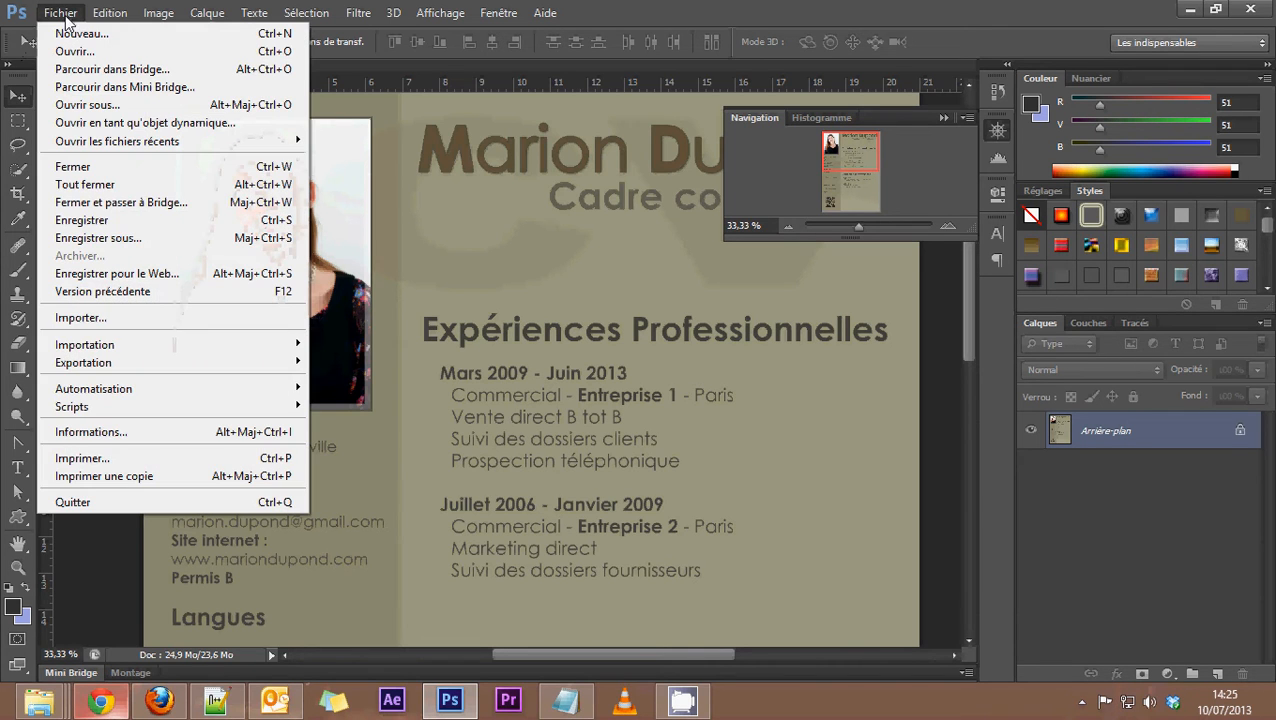
pyautogui.moveTo(97, 362)
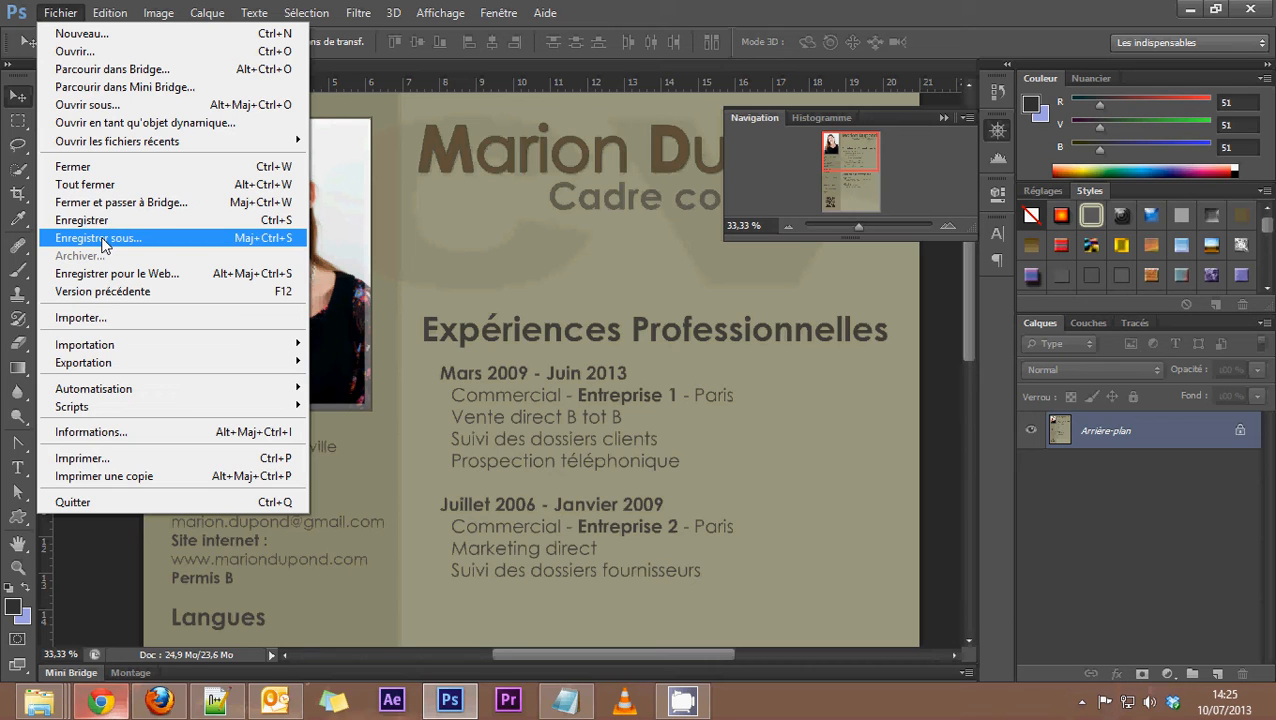
pyautogui.moveTo(120, 407)
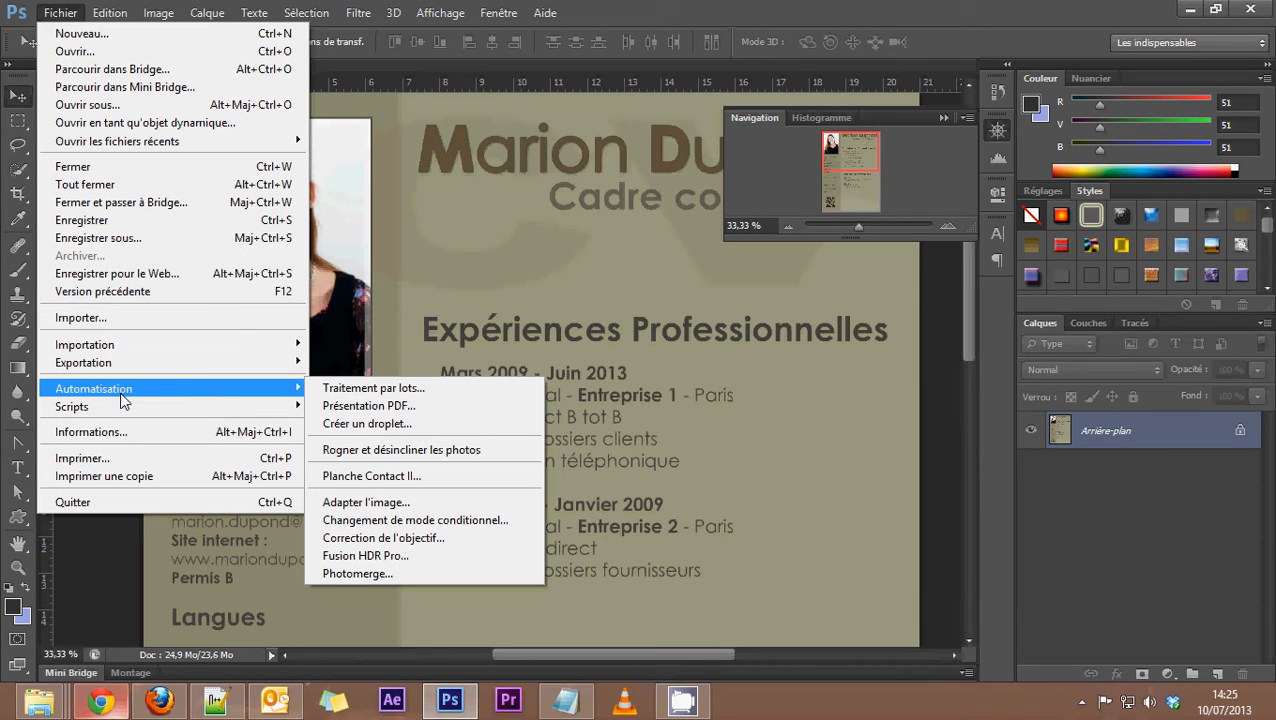
pyautogui.click(76, 240)
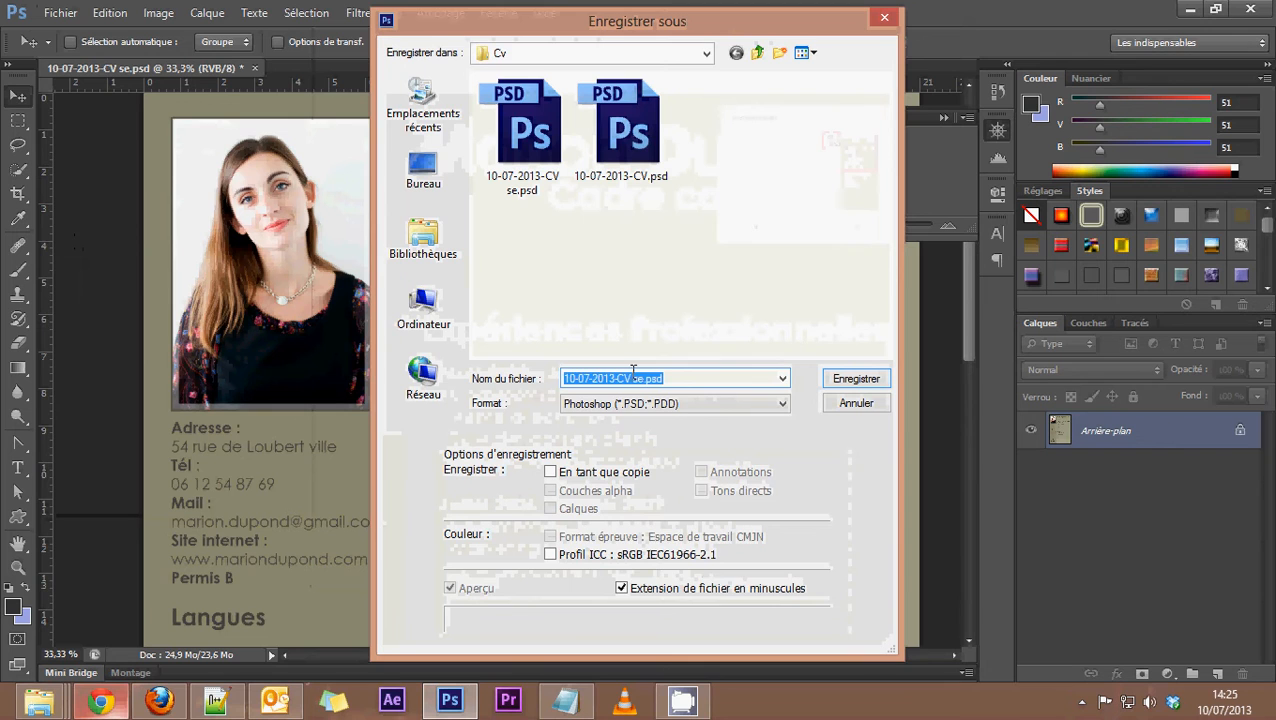
pyautogui.click(688, 405)
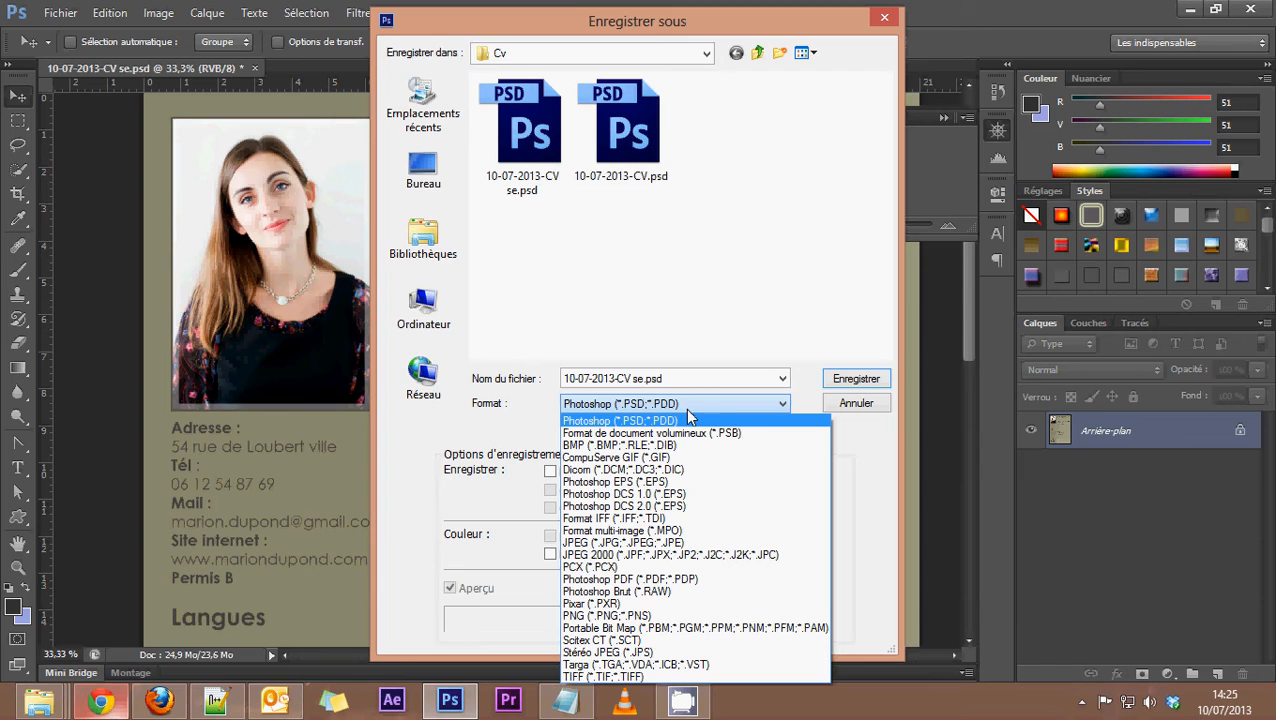
pyautogui.click(610, 579)
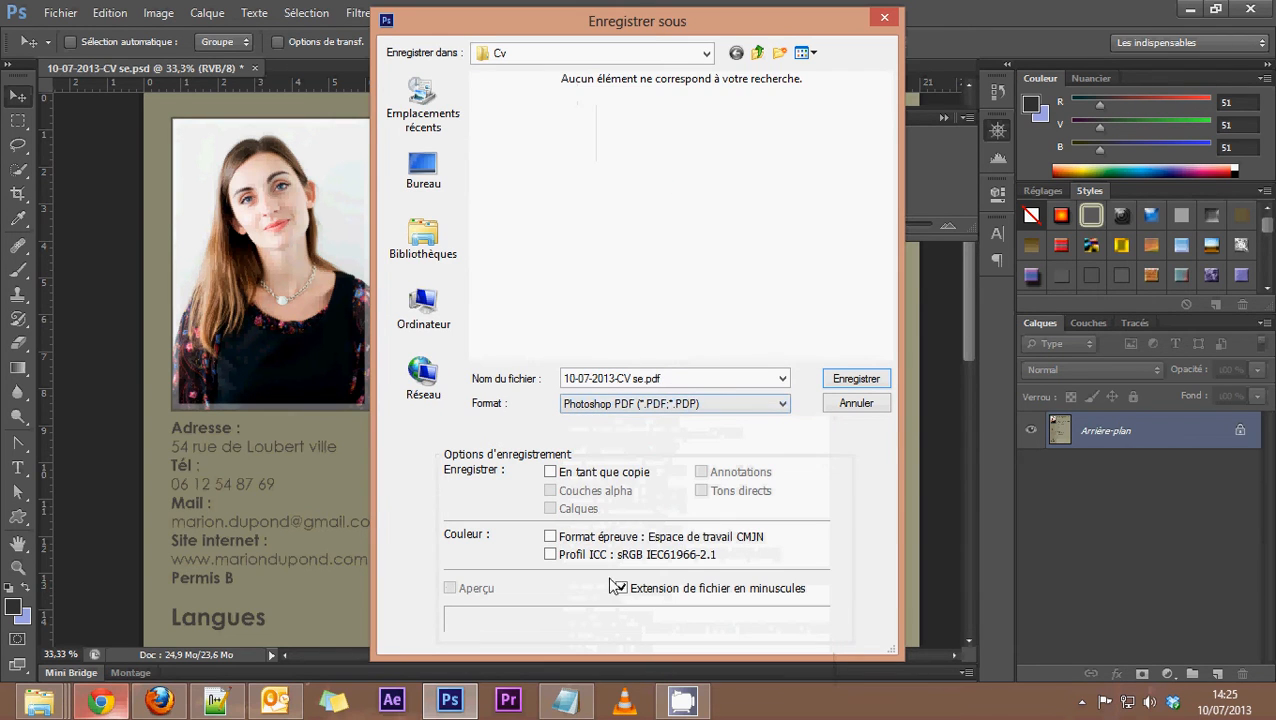
pyautogui.click(638, 403)
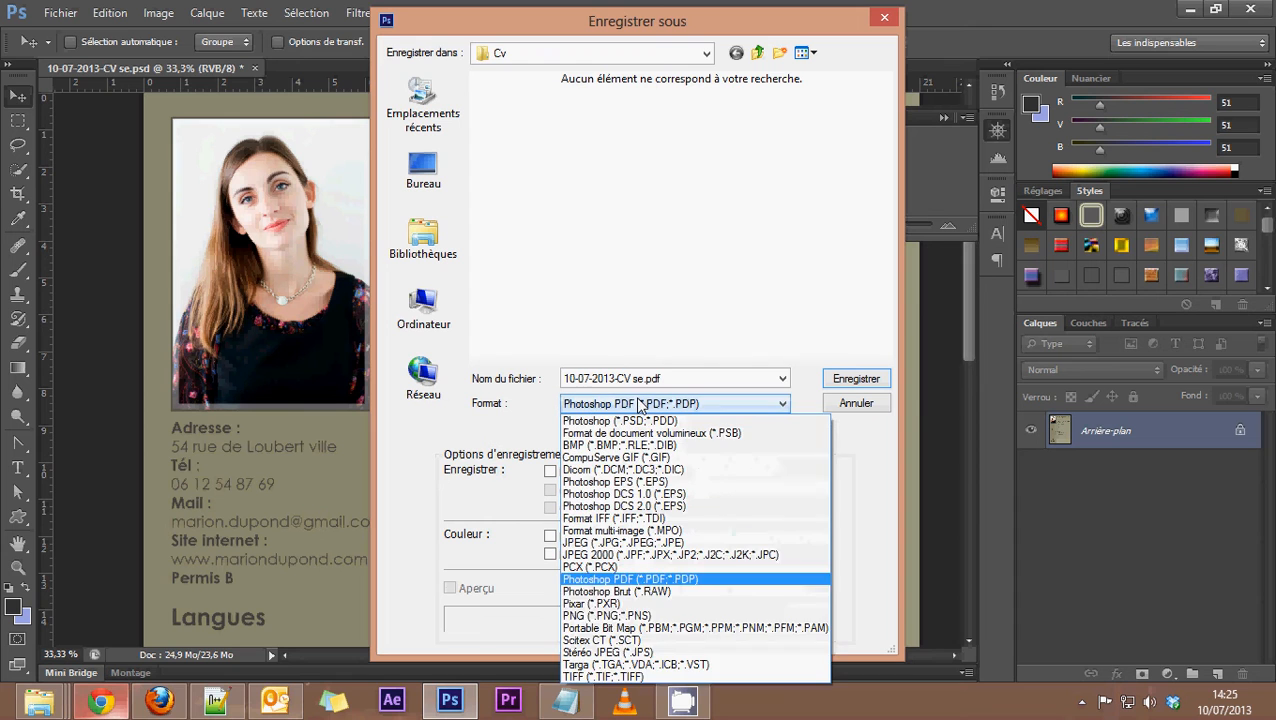
pyautogui.click(630, 578)
pyautogui.click(851, 381)
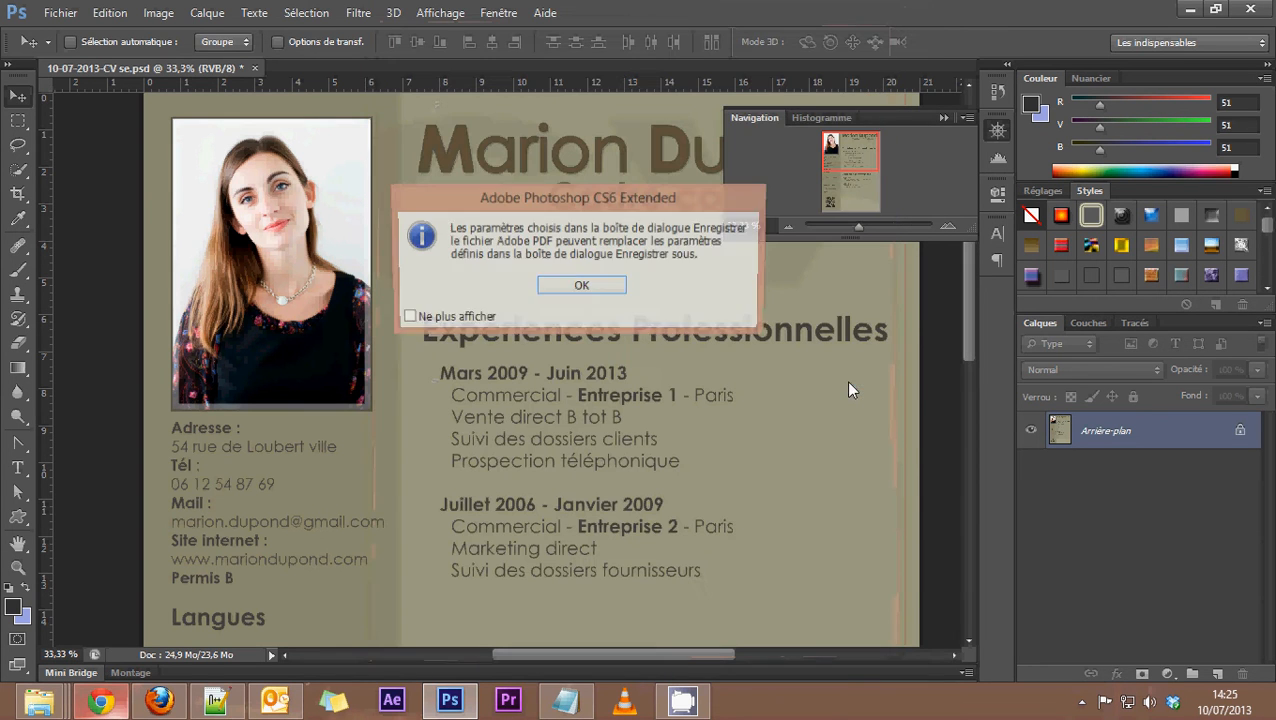
pyautogui.click(581, 287)
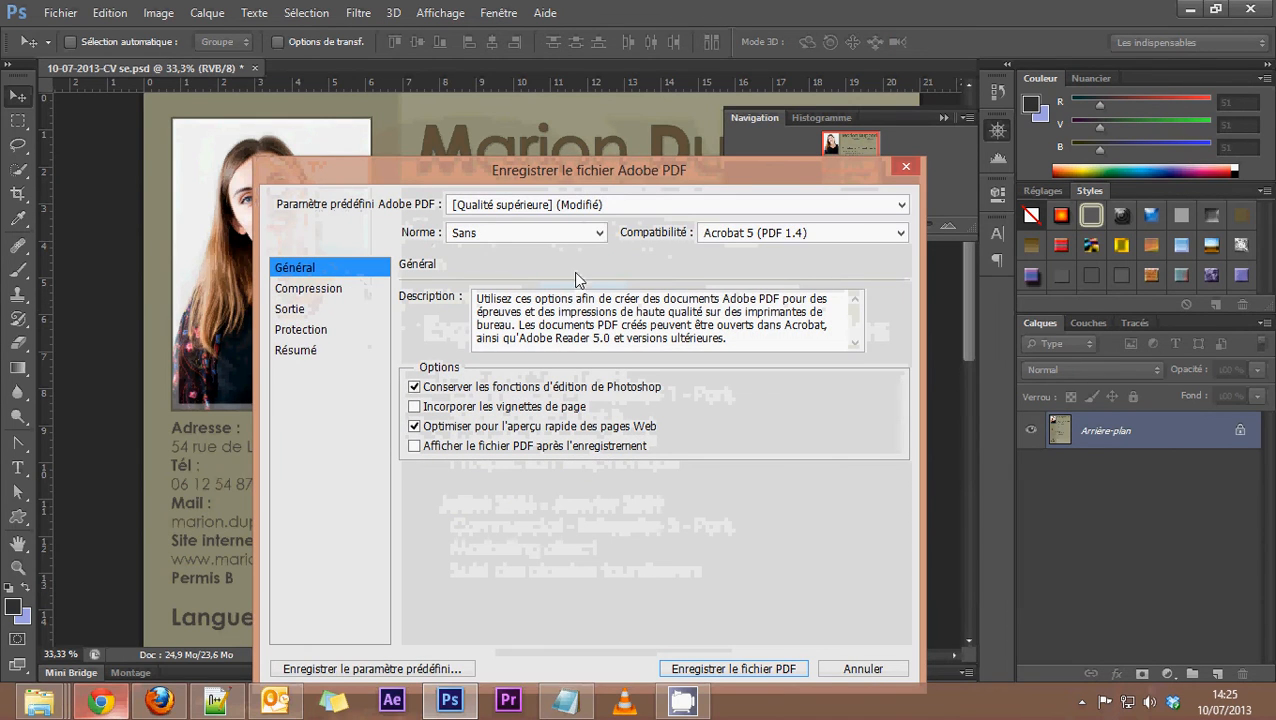
# Keep the [Qualité supérieure] (Modifié) preset, review the compression settings, and write the PDF with Photoshop editing capabilities preserved
pyautogui.click(590, 205)
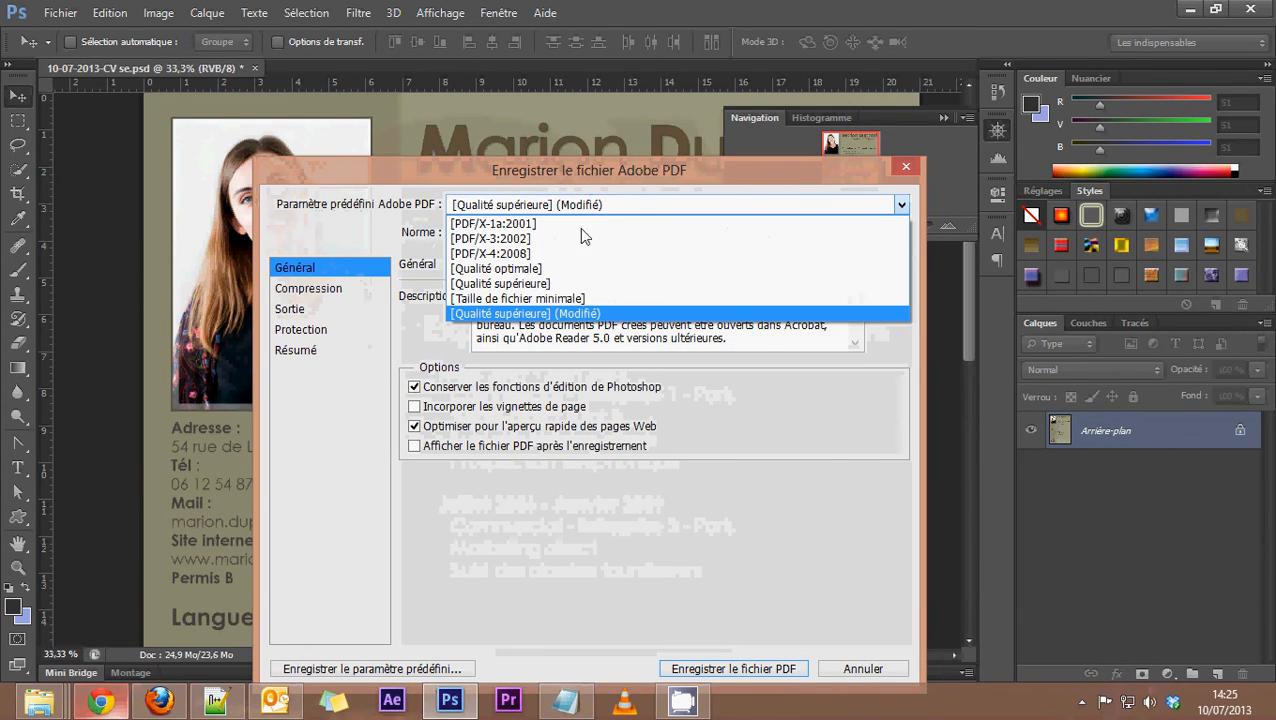
pyautogui.click(596, 314)
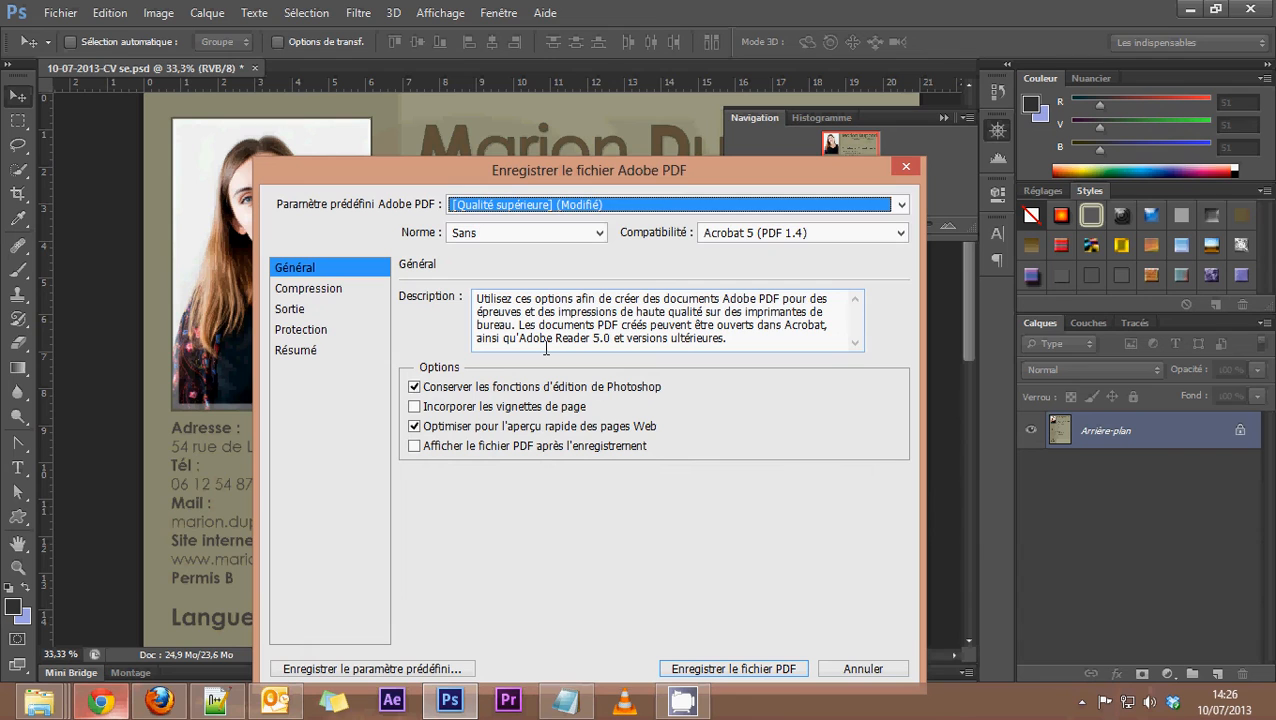
pyautogui.click(310, 289)
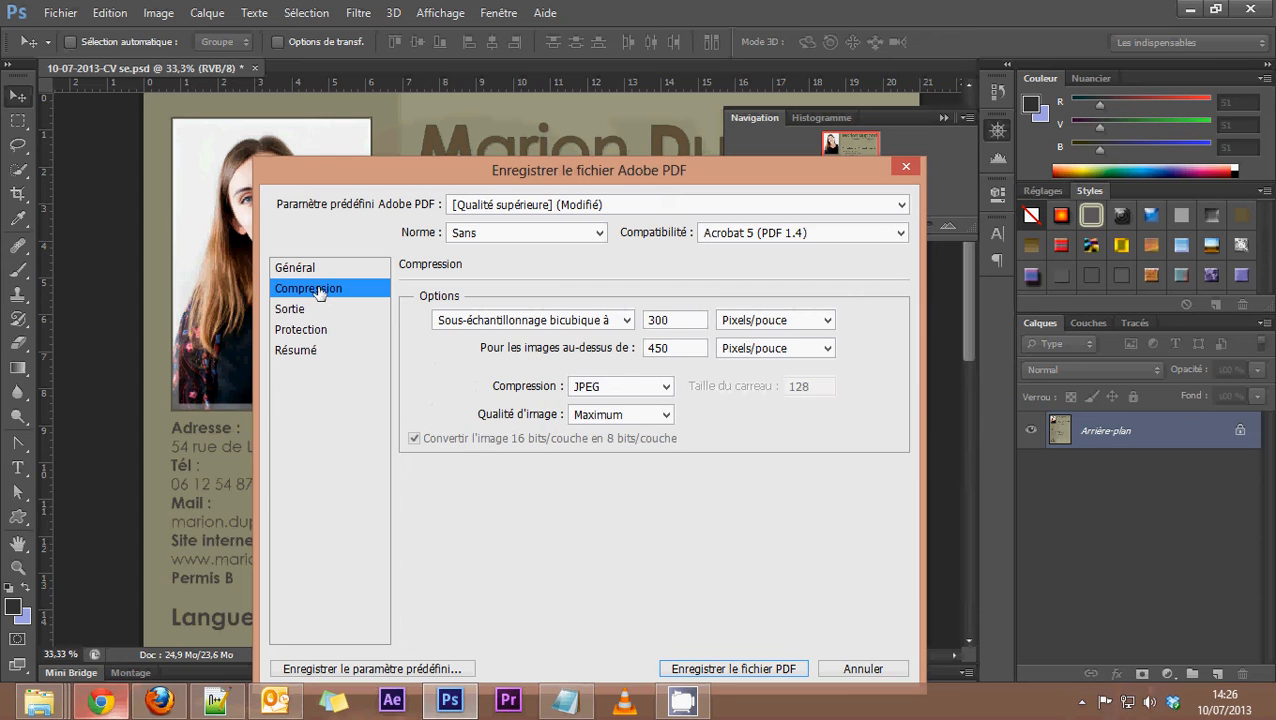
pyautogui.click(320, 270)
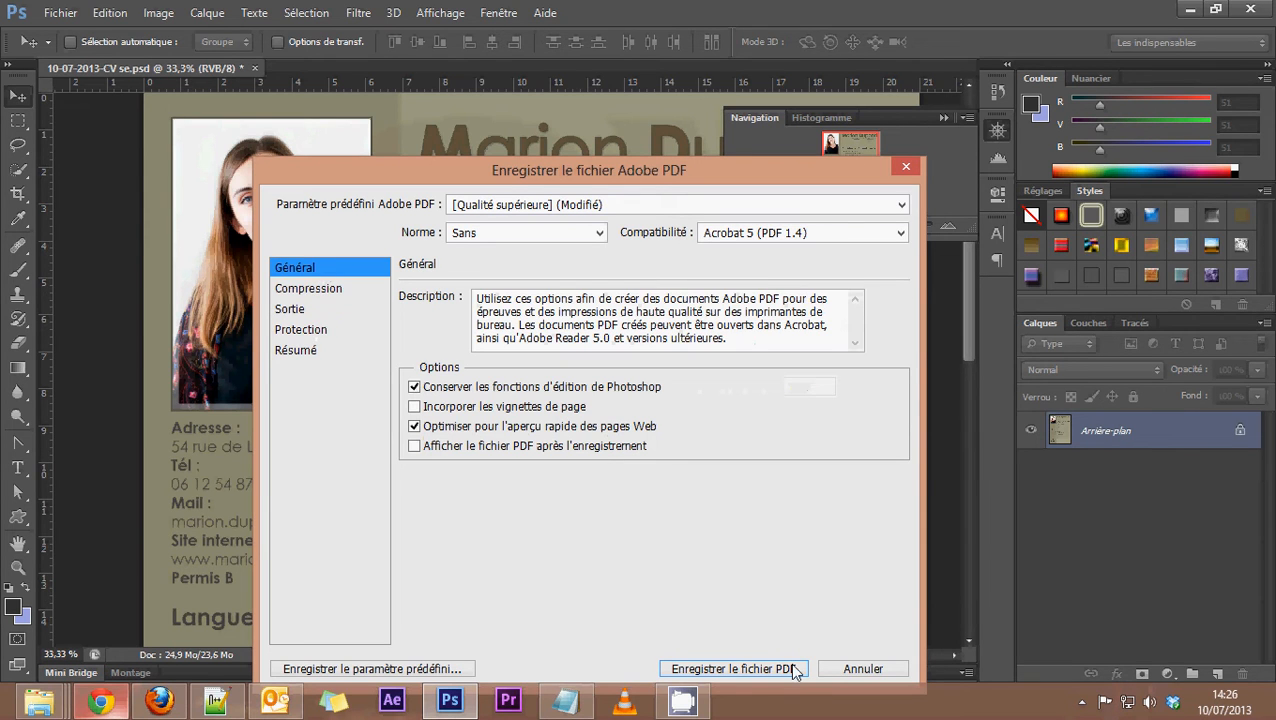
pyautogui.click(727, 676)
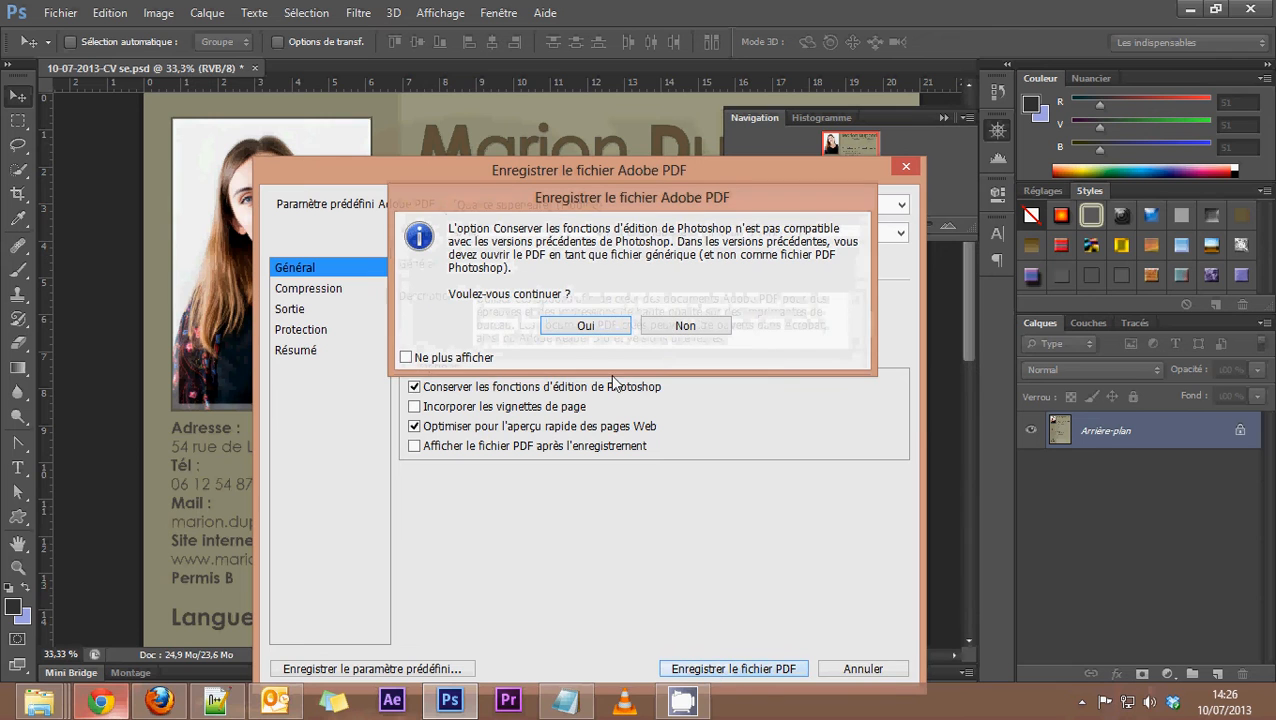
pyautogui.click(487, 352)
pyautogui.click(584, 326)
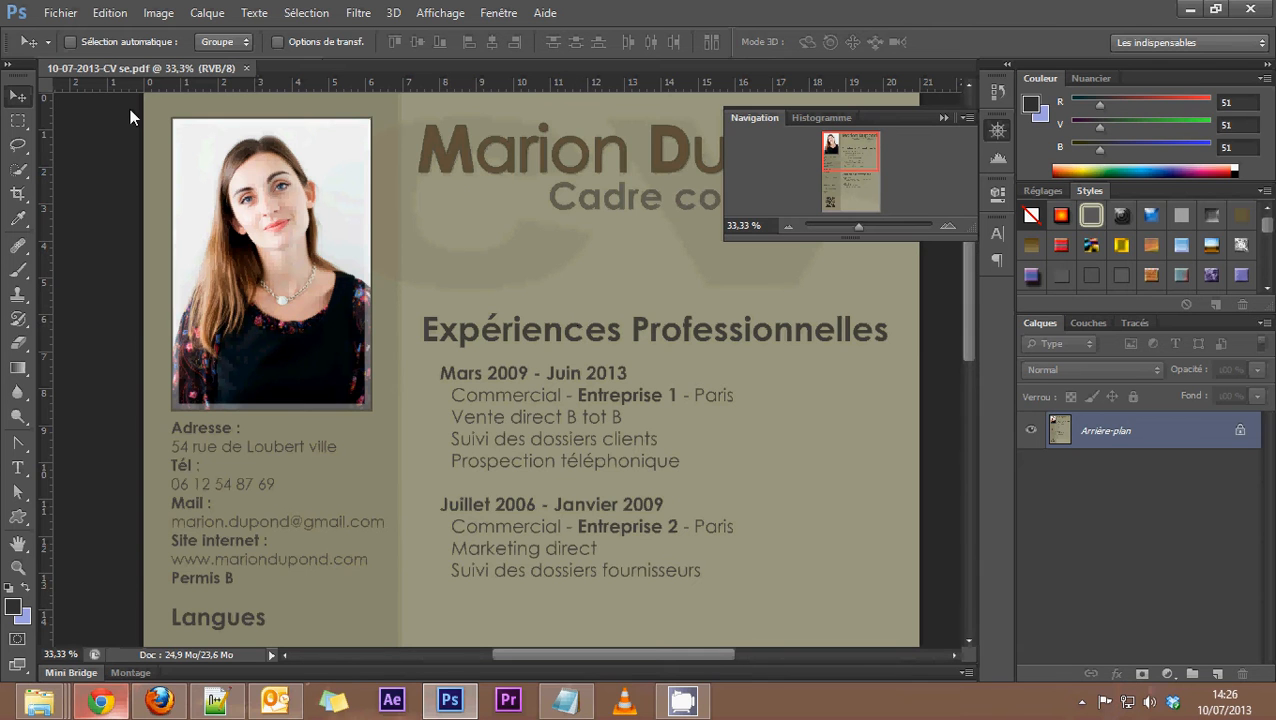
# Open 10-07-2013-CV se.pdf from the Cv folder in Adobe Reader to check it, and return to the Photoshop document
pyautogui.moveTo(40, 700)
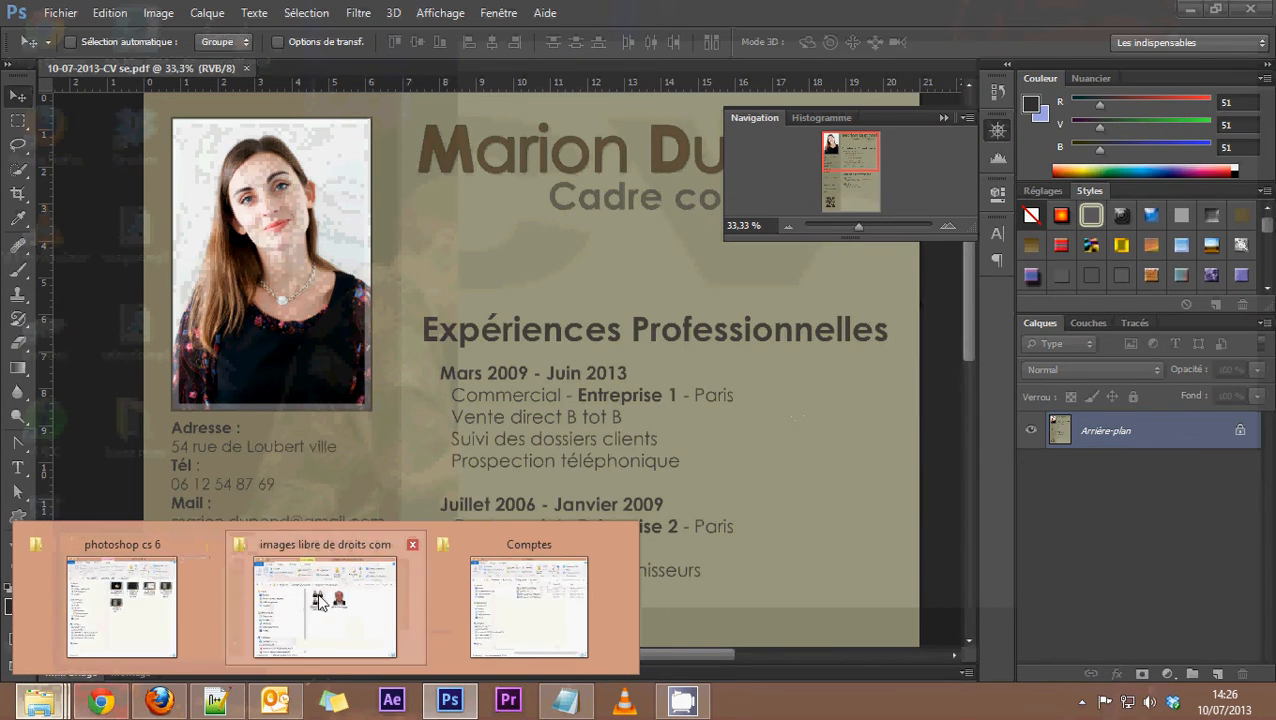
pyautogui.click(330, 600)
pyautogui.click(735, 198)
pyautogui.doubleClick(820, 272)
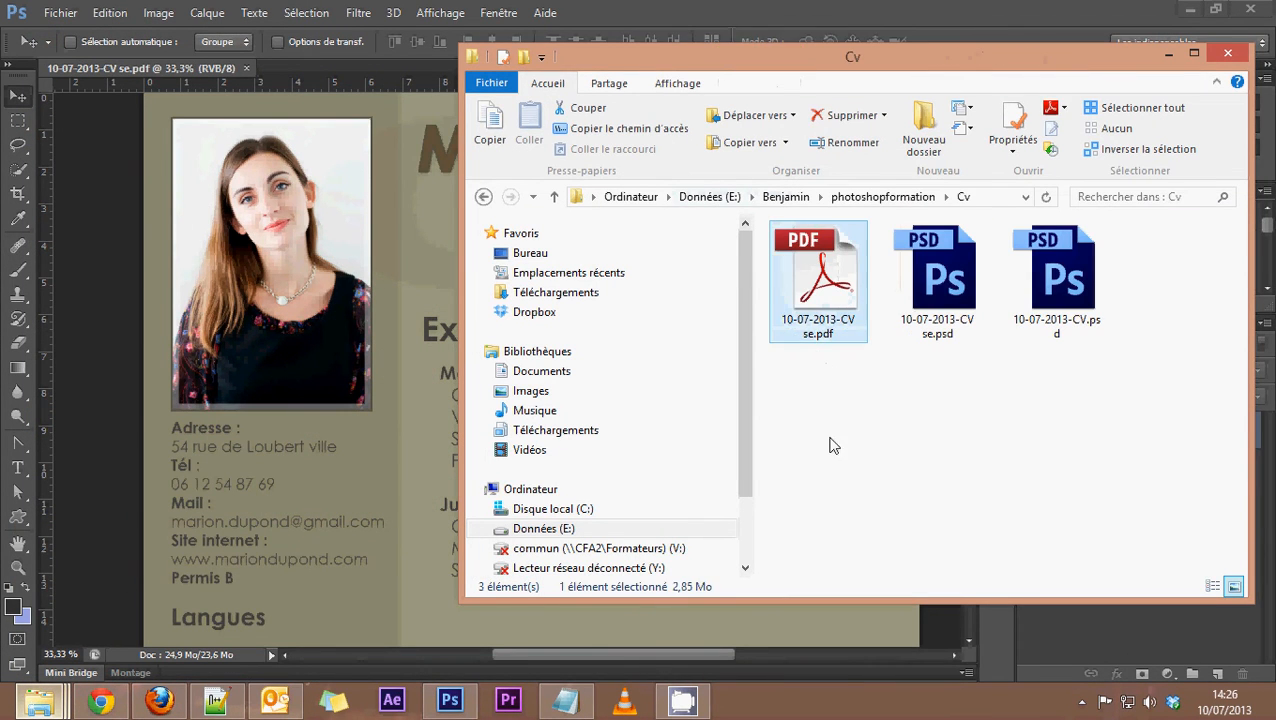
pyautogui.doubleClick(831, 272)
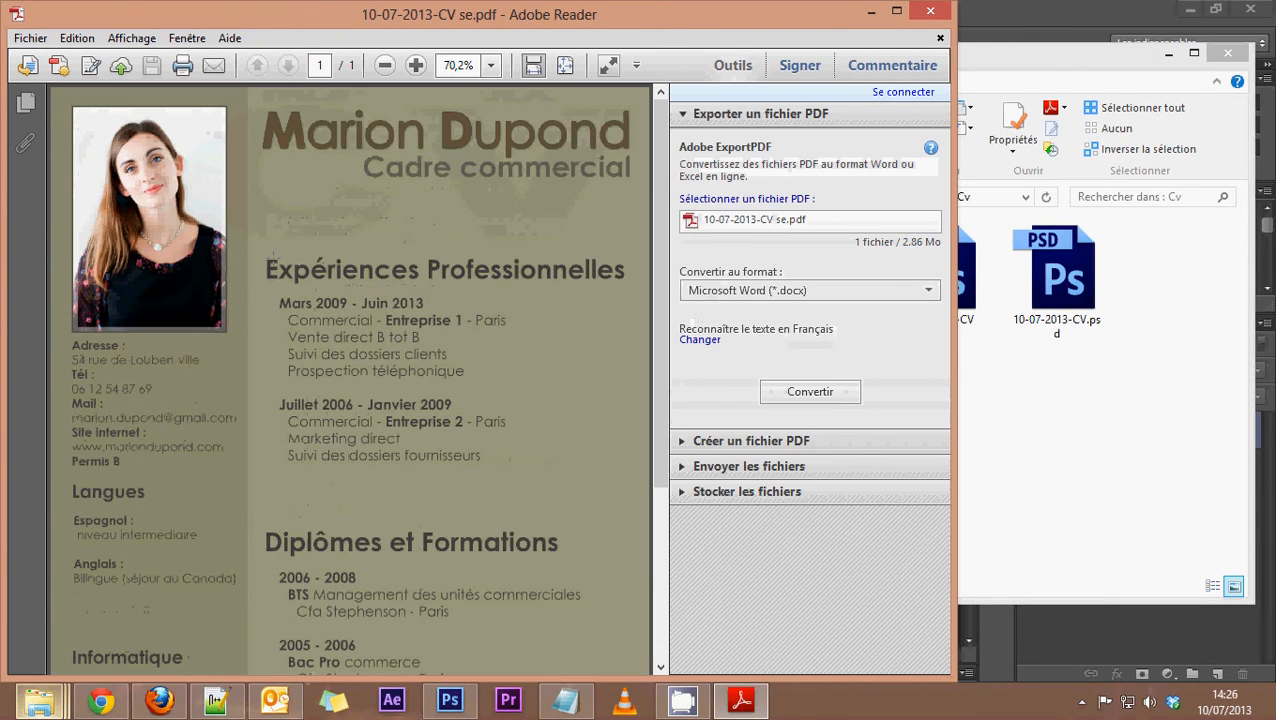
pyautogui.click(930, 10)
pyautogui.click(1168, 52)
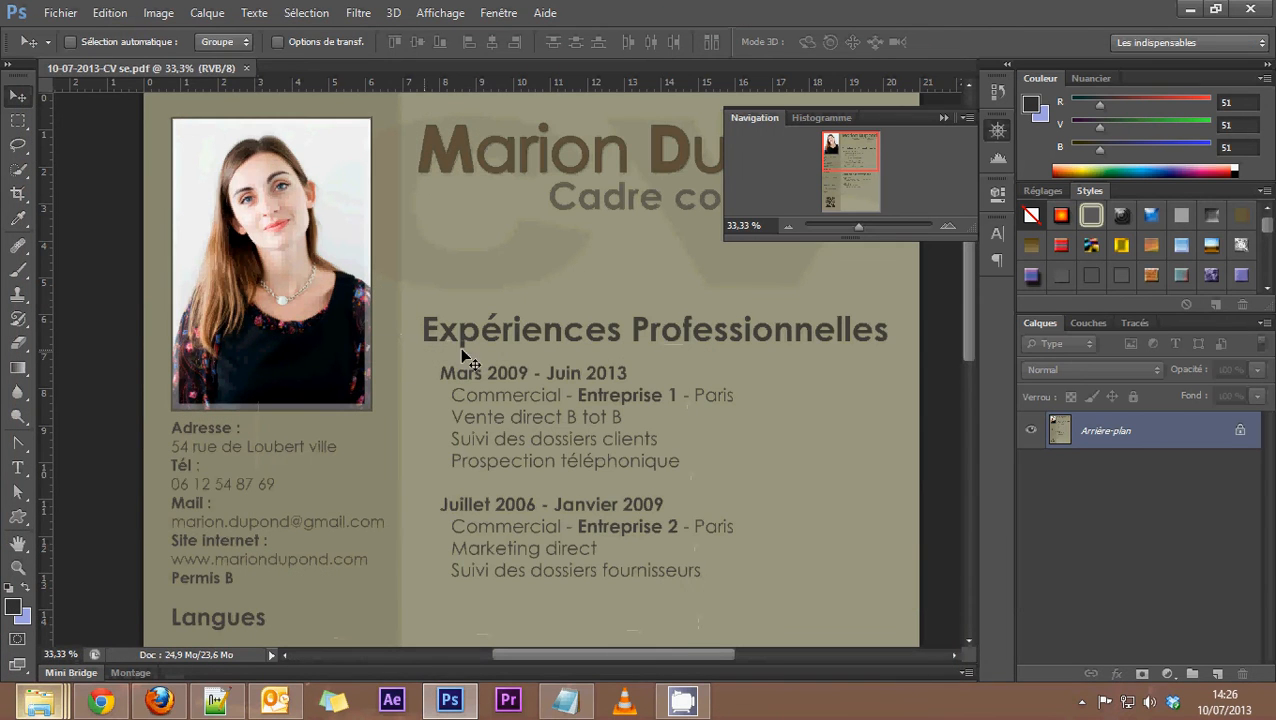
# Resample the CV image to a resolution of 72 pixels/inch, keeping the 21 × 29.7 cm document size
pyautogui.click(788, 226)
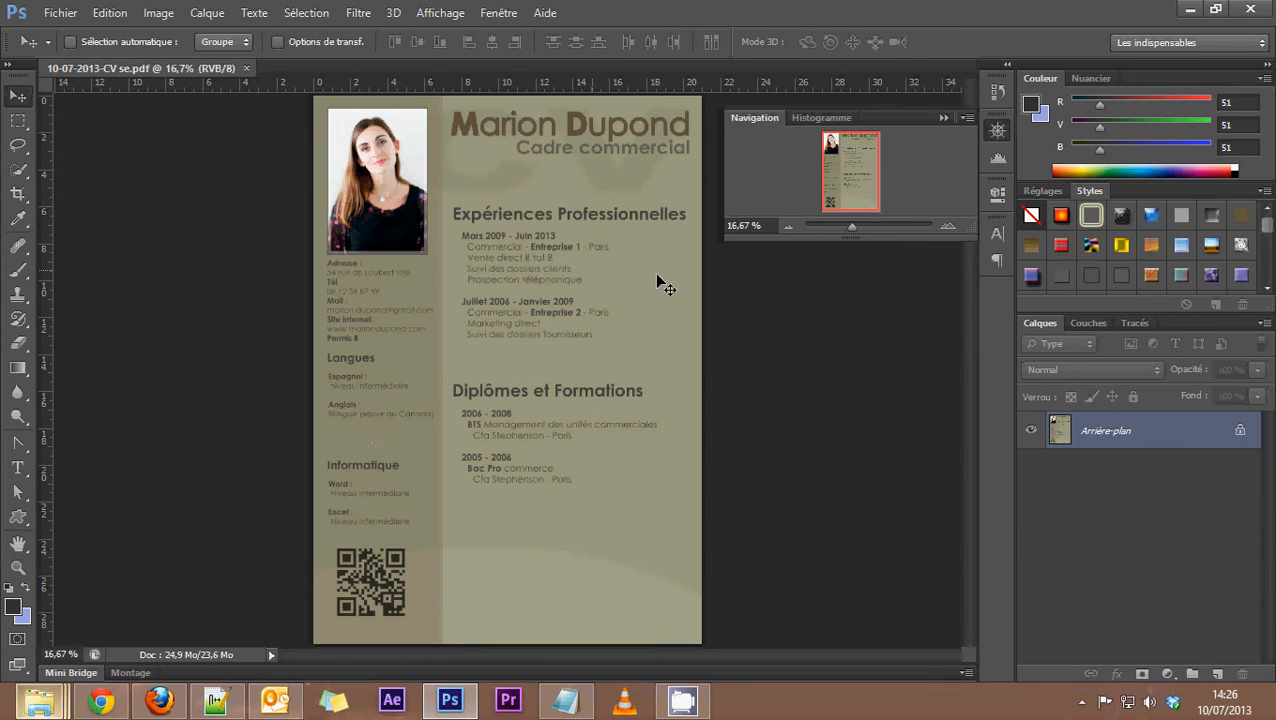
pyautogui.click(157, 13)
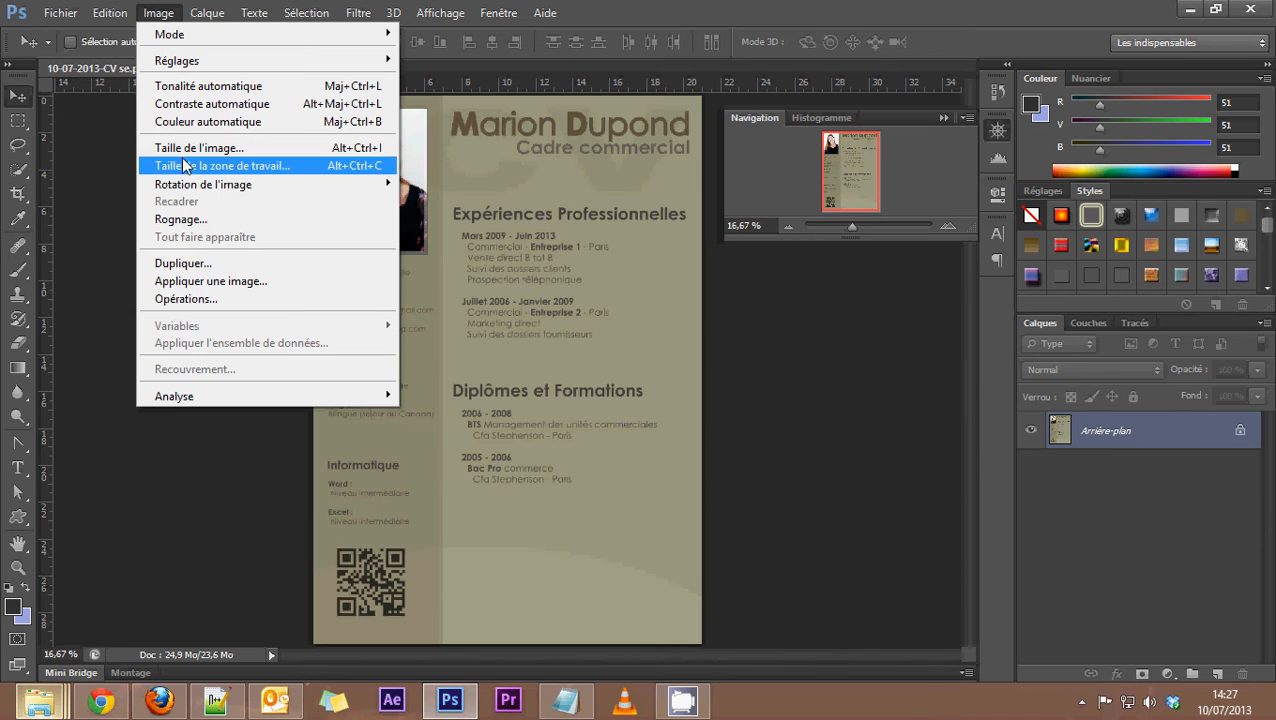
pyautogui.click(170, 150)
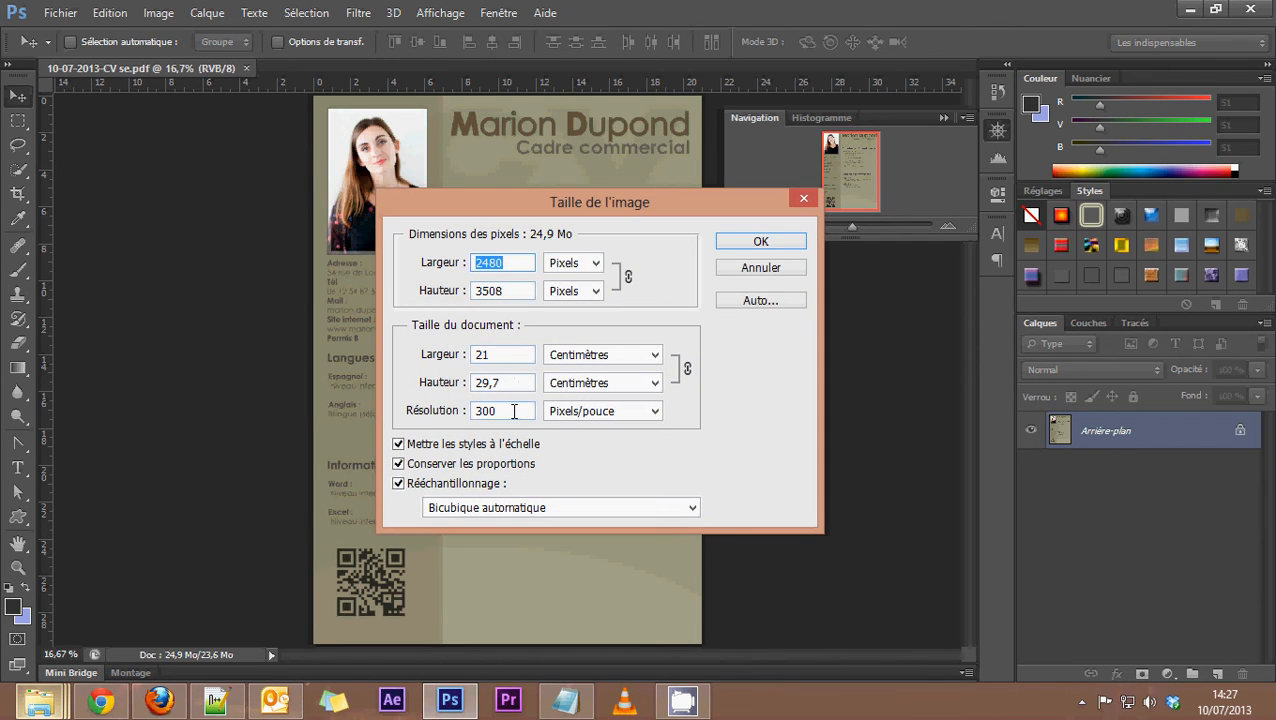
pyautogui.moveTo(521, 411); pyautogui.dragTo(473, 411)
pyautogui.write('72')
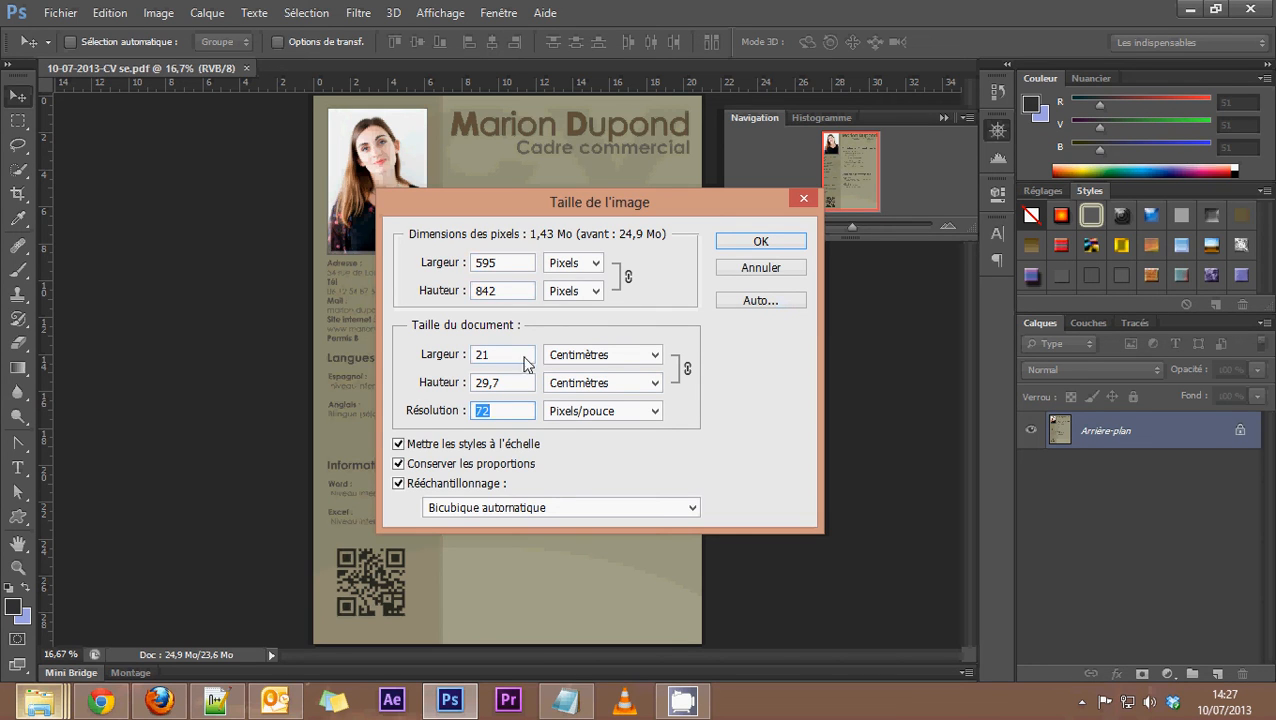
pyautogui.doubleClick(510, 262)
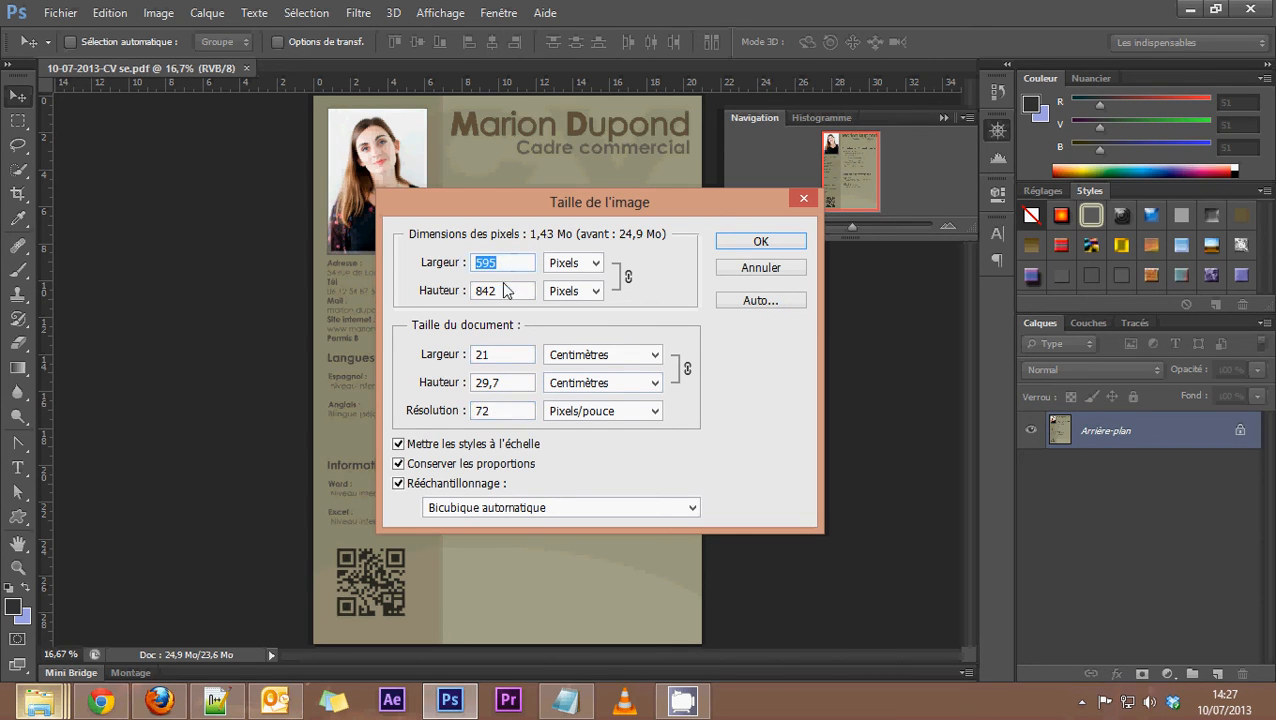
pyautogui.doubleClick(510, 291)
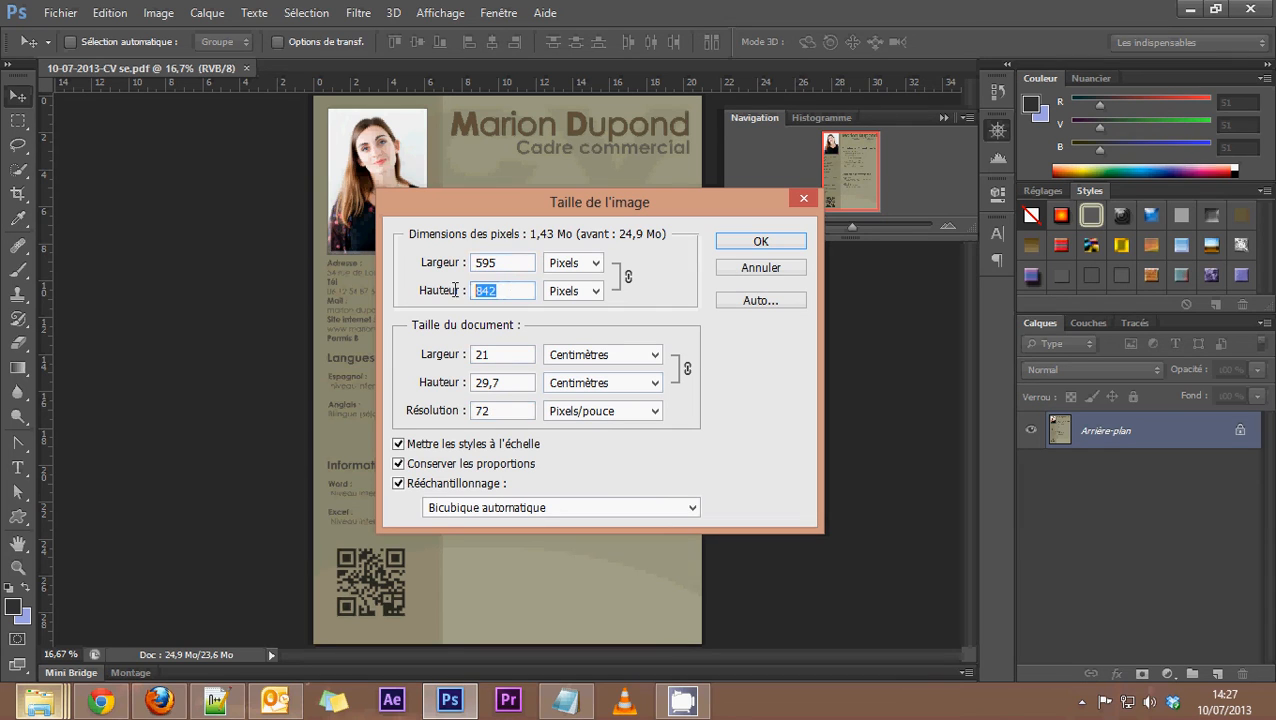
pyautogui.click(516, 263)
pyautogui.moveTo(533, 199); pyautogui.dragTo(561, 251)
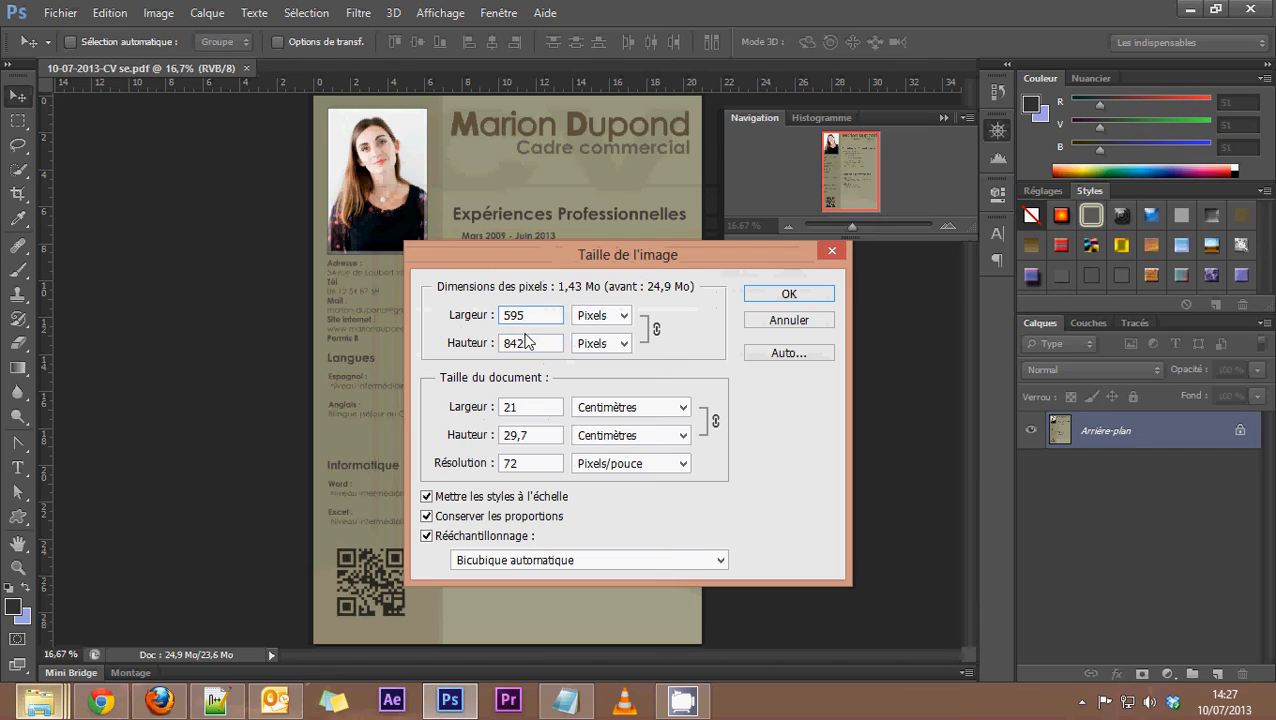
pyautogui.click(822, 299)
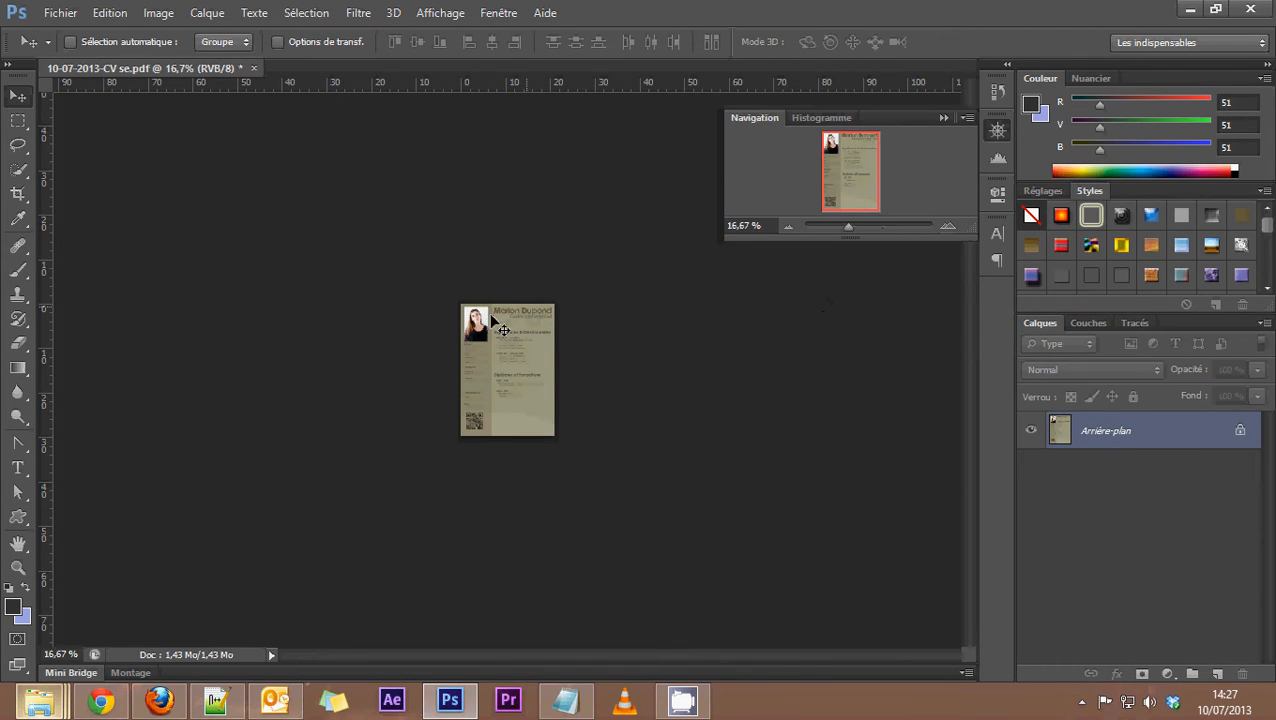
# Check the reduced CV at 100%, and set up a Save for Web export in JPEG format with Supérieure quality (80)
pyautogui.click(945, 226)
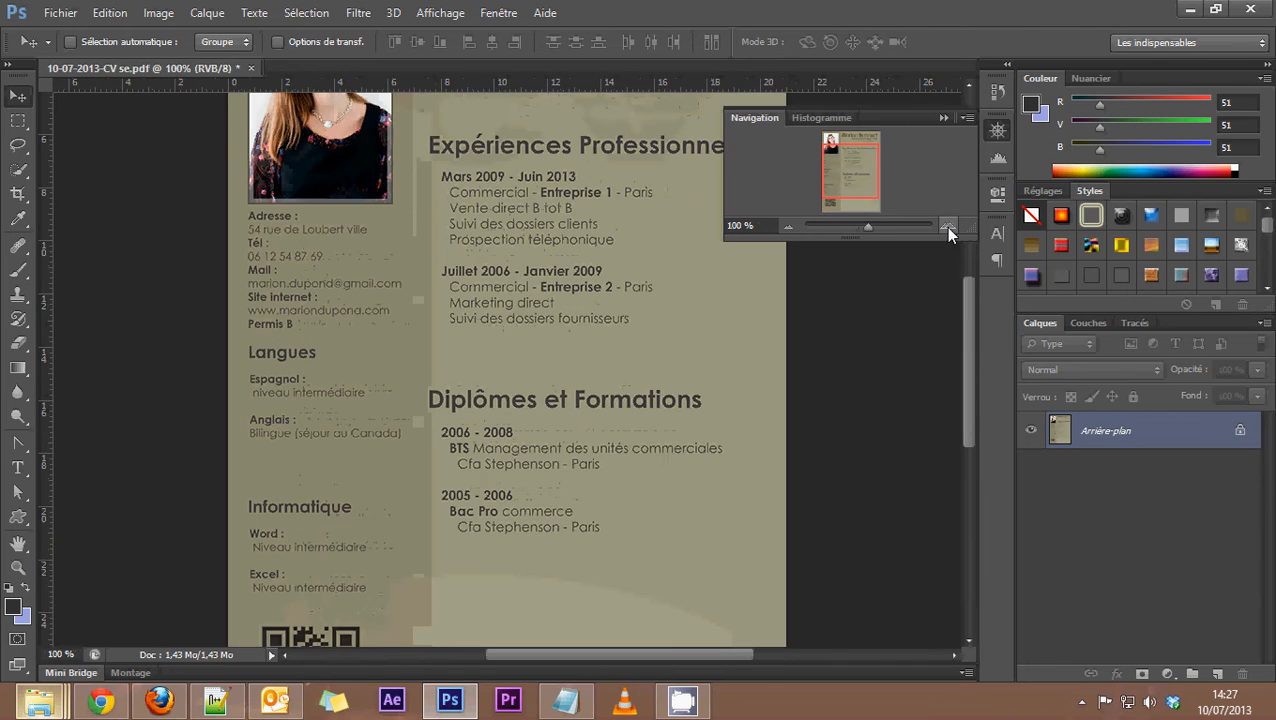
pyautogui.moveTo(847, 174)
pyautogui.mouseDown()
pyautogui.moveTo(846, 216)
pyautogui.moveTo(856, 162)
pyautogui.moveTo(846, 155)
pyautogui.moveTo(850, 200)
pyautogui.moveTo(842, 146)
pyautogui.moveTo(862, 140)
pyautogui.moveTo(846, 140)
pyautogui.moveTo(847, 198)
pyautogui.moveTo(843, 174)
pyautogui.mouseUp()
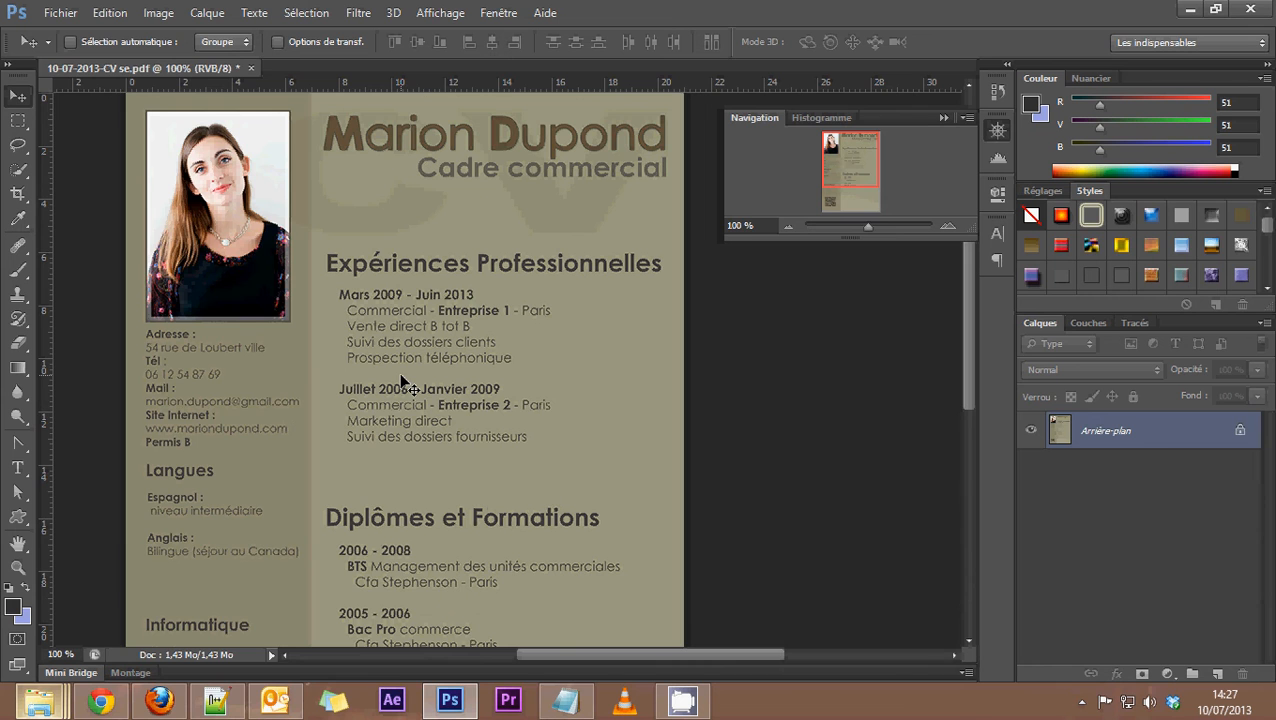
pyautogui.moveTo(840, 170); pyautogui.dragTo(843, 187)
pyautogui.click(60, 12)
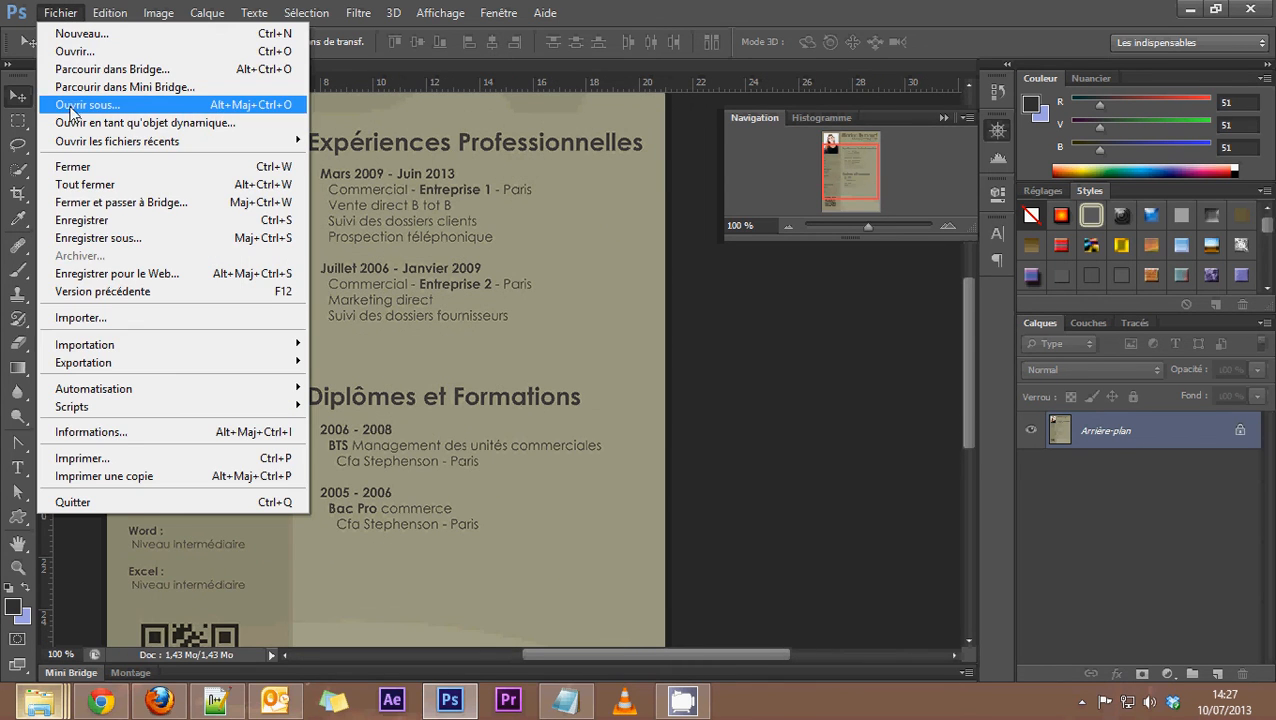
pyautogui.click(135, 276)
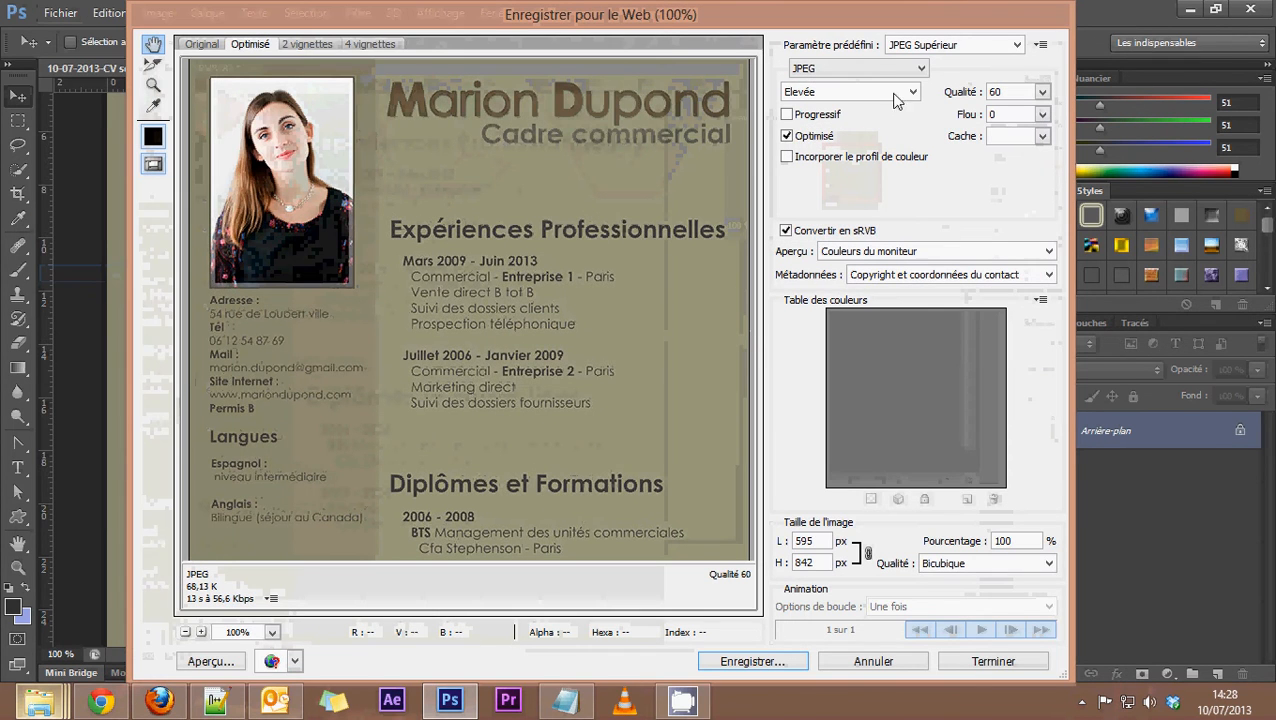
pyautogui.click(867, 67)
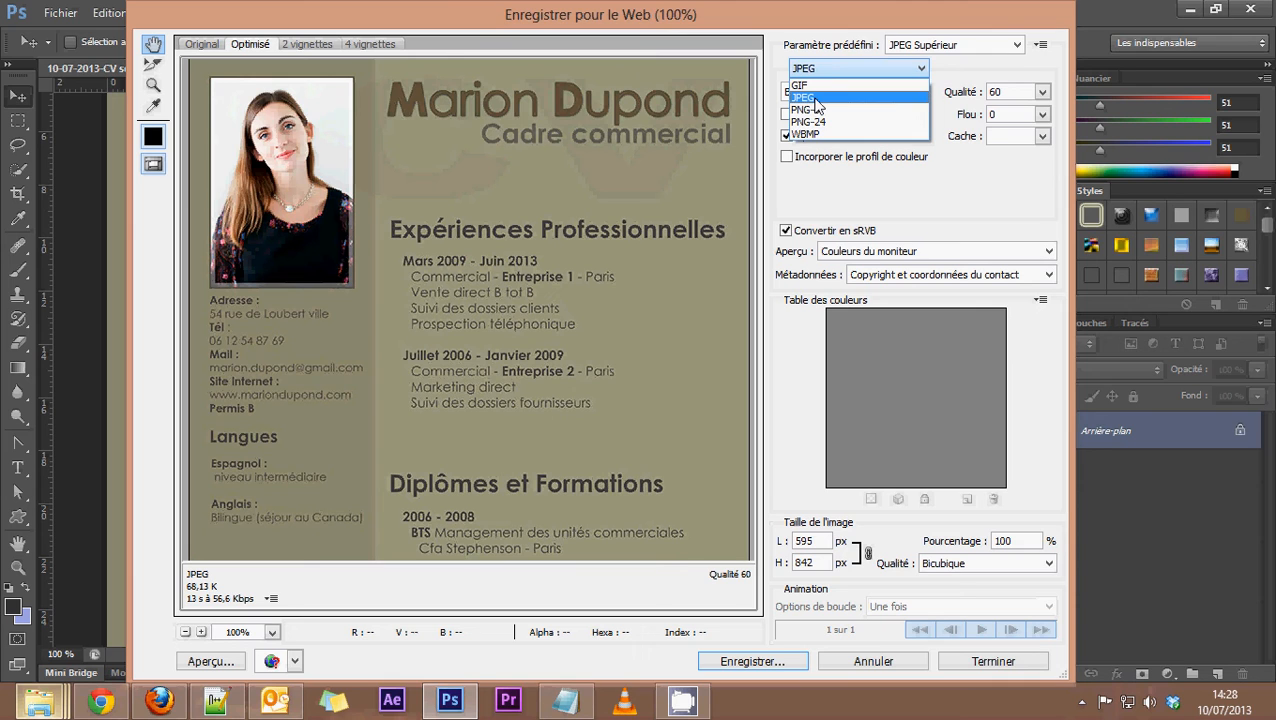
pyautogui.click(815, 100)
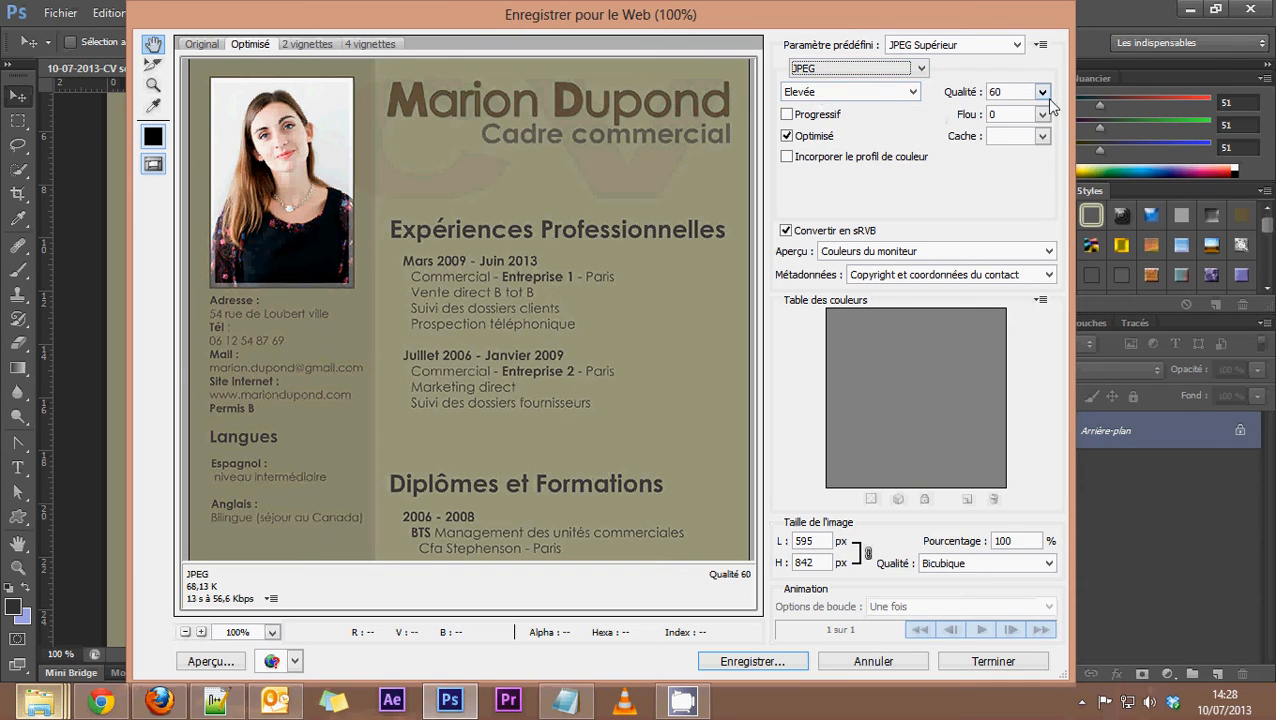
pyautogui.click(1042, 93)
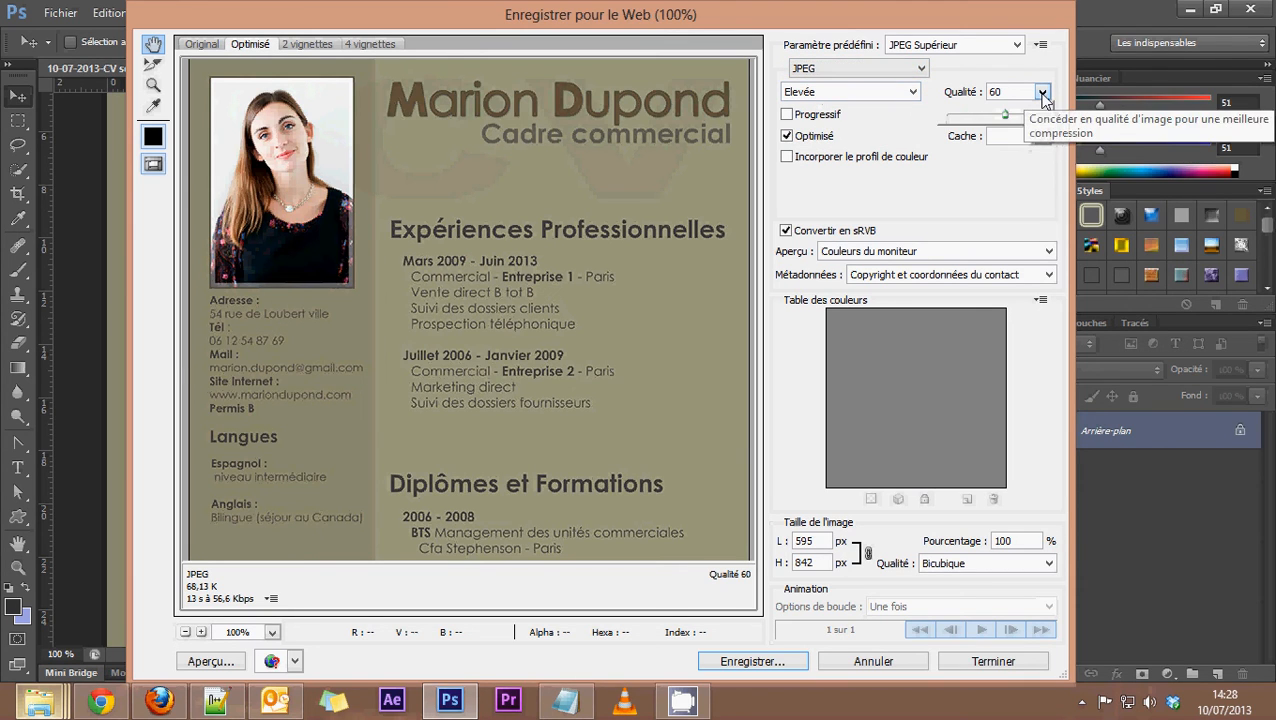
pyautogui.click(915, 92)
pyautogui.click(857, 156)
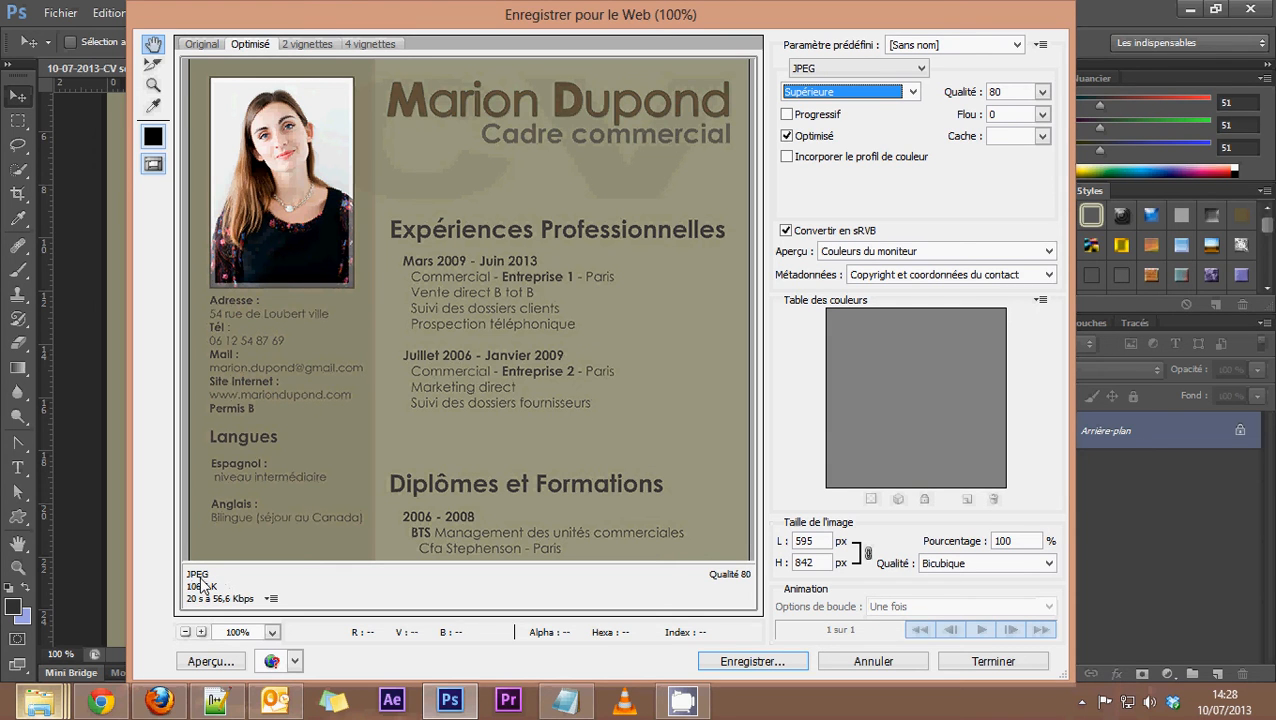
# Check the file size of 10-07-2013-CV se.psd in the Cv folder in File Explorer, and return to Photoshop's Save for Web settings
pyautogui.moveTo(38, 700)
pyautogui.click(308, 600)
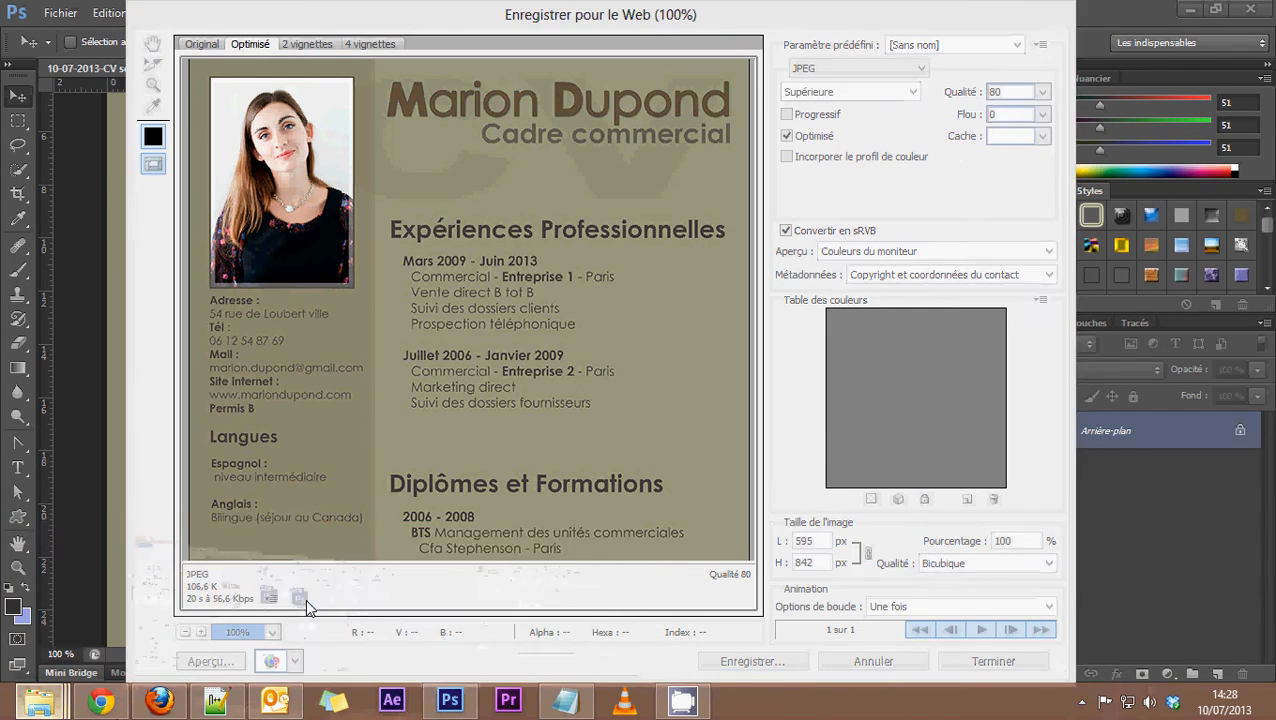
pyautogui.click(940, 315)
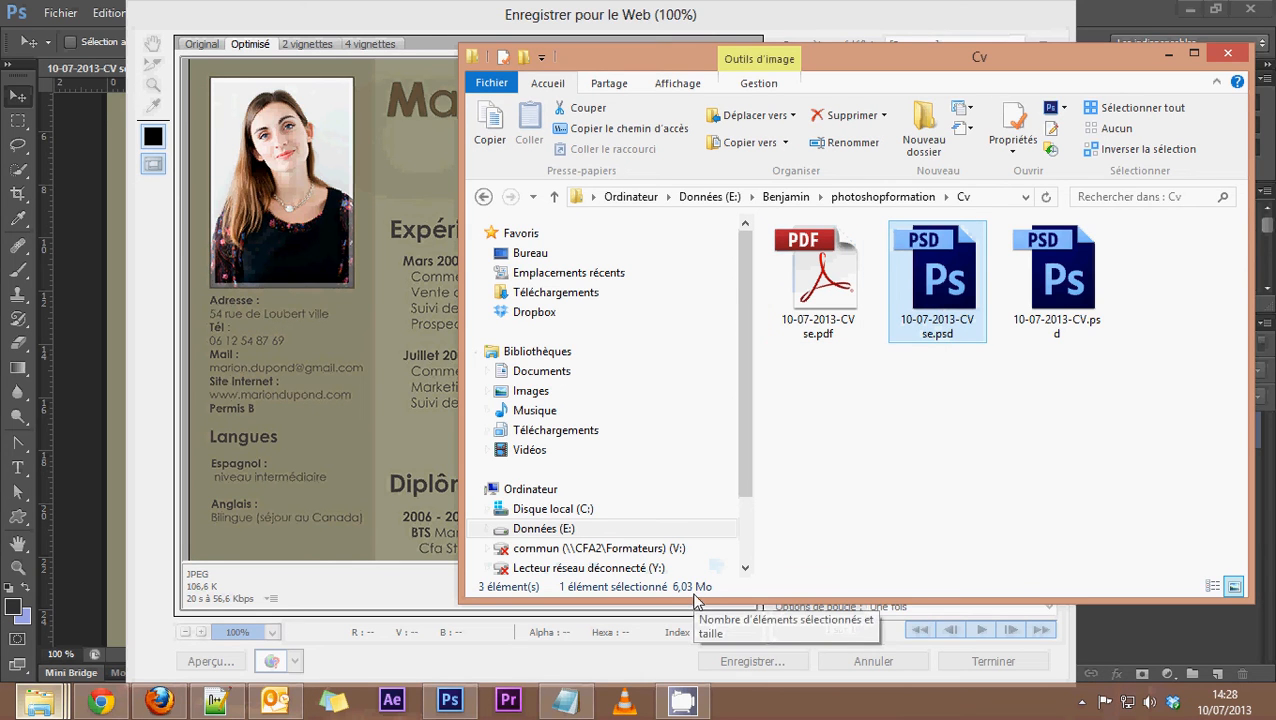
pyautogui.click(340, 372)
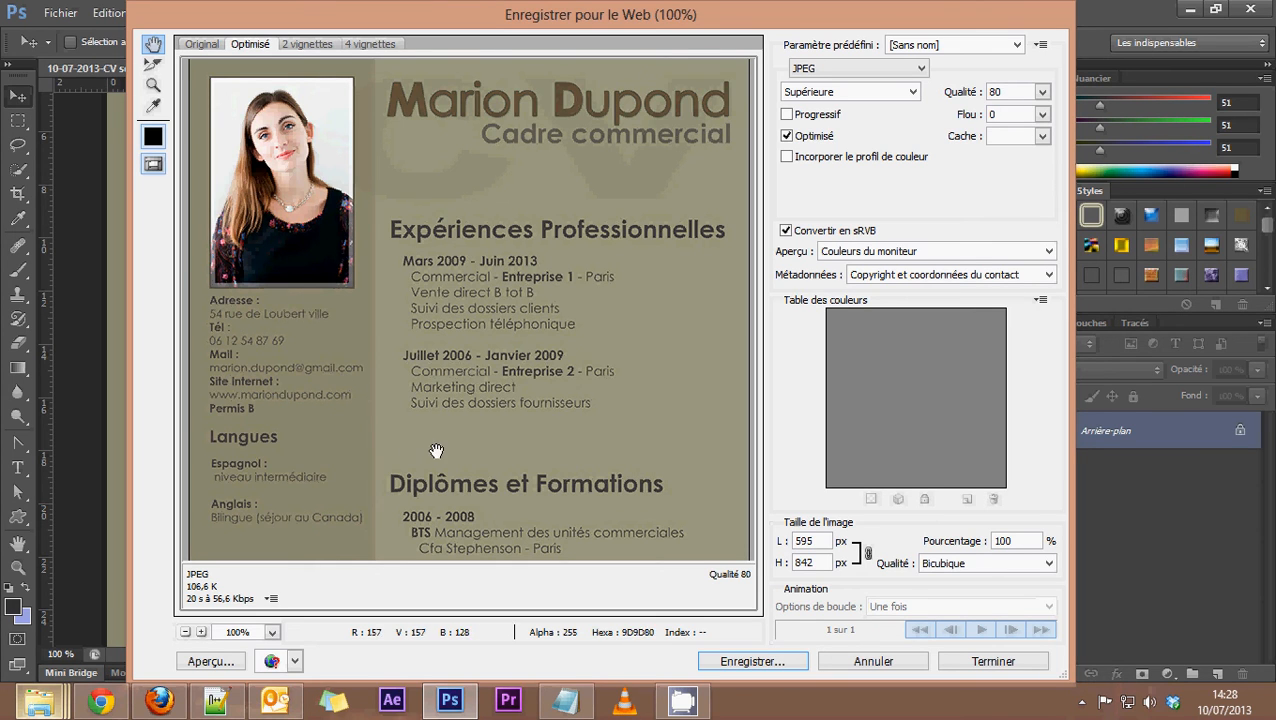
# Start saving the optimized JPEG and set its destination to the Cv folder inside photoshopformation
pyautogui.click(740, 661)
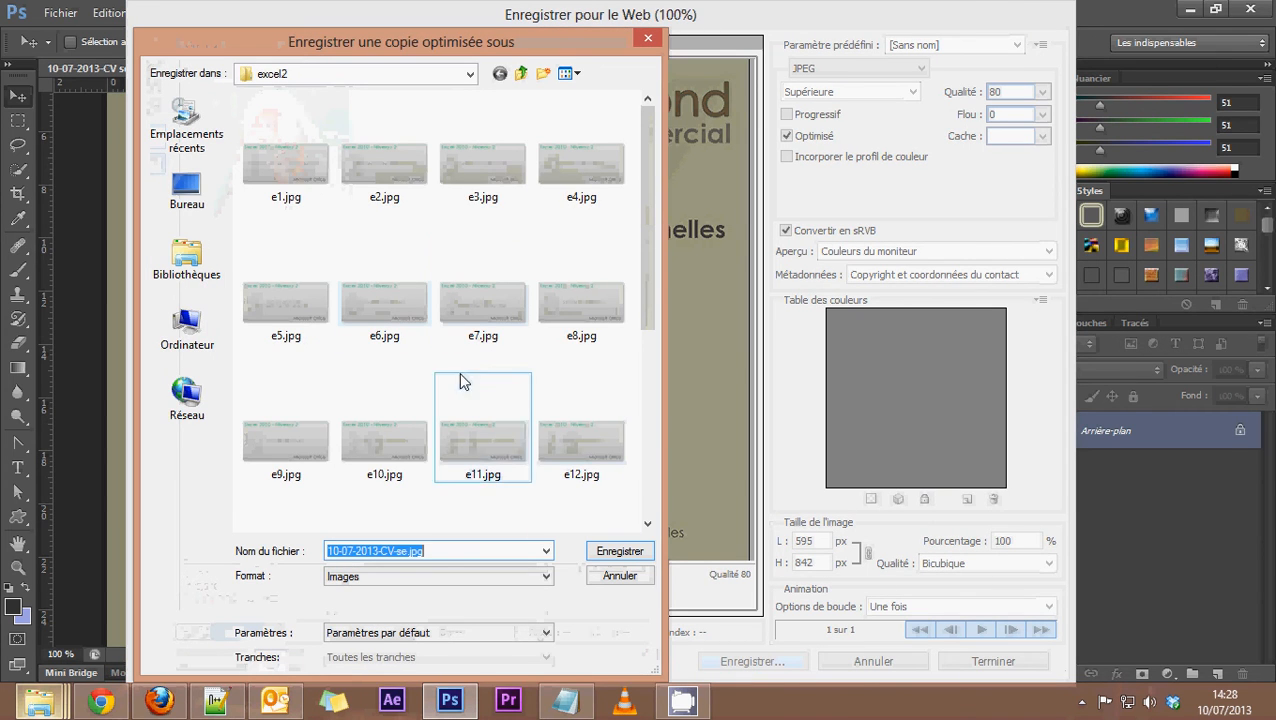
pyautogui.click(520, 74)
pyautogui.click(520, 74)
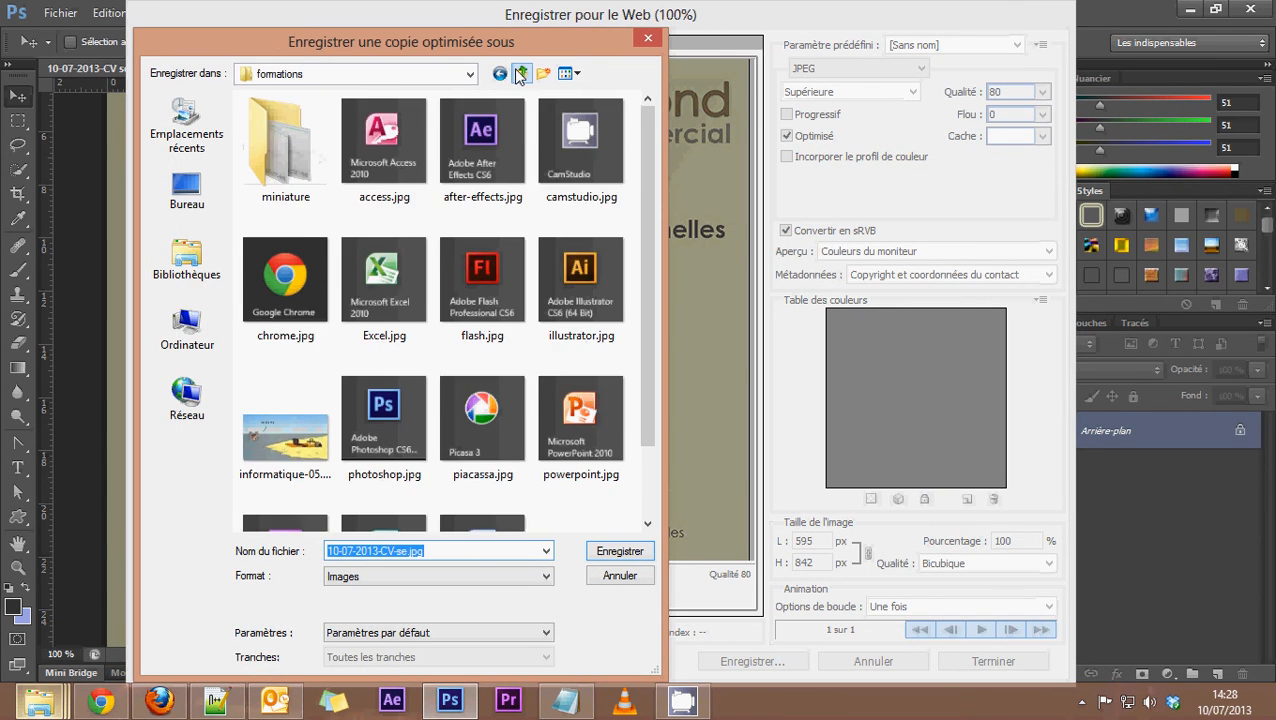
pyautogui.click(520, 74)
pyautogui.click(520, 74)
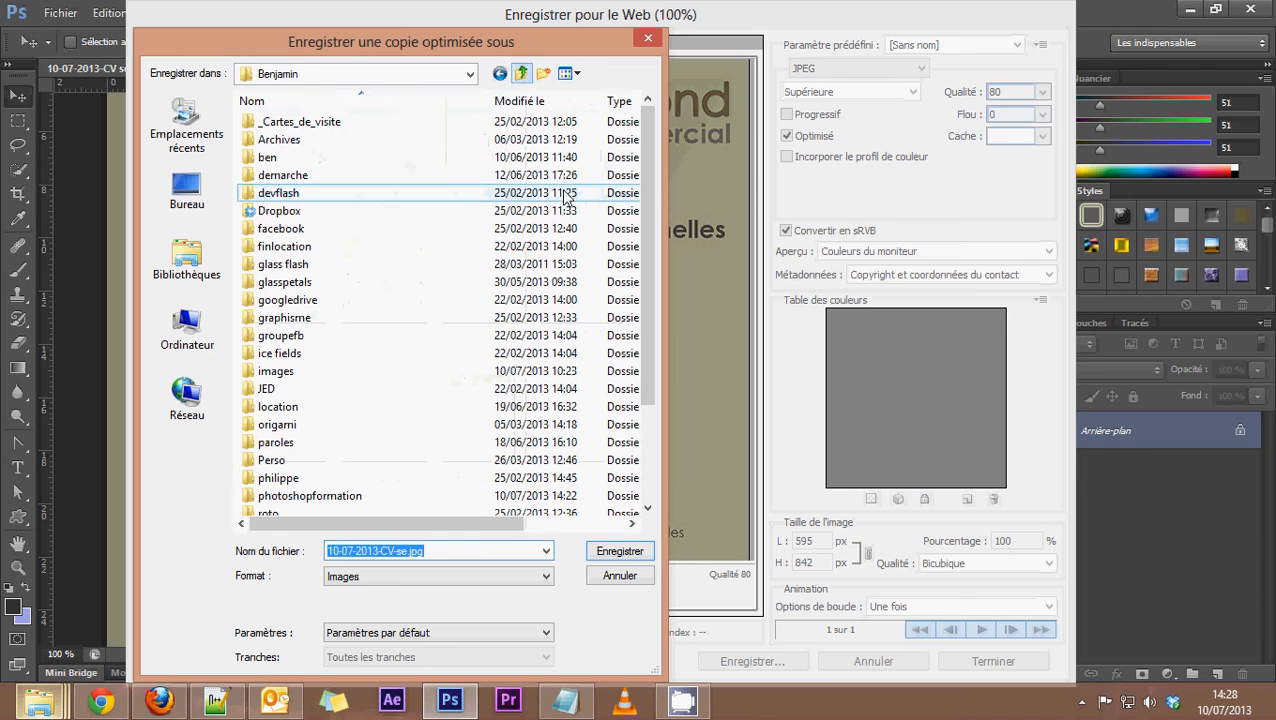
pyautogui.moveTo(649, 237); pyautogui.dragTo(645, 292)
pyautogui.doubleClick(370, 407)
pyautogui.doubleClick(296, 190)
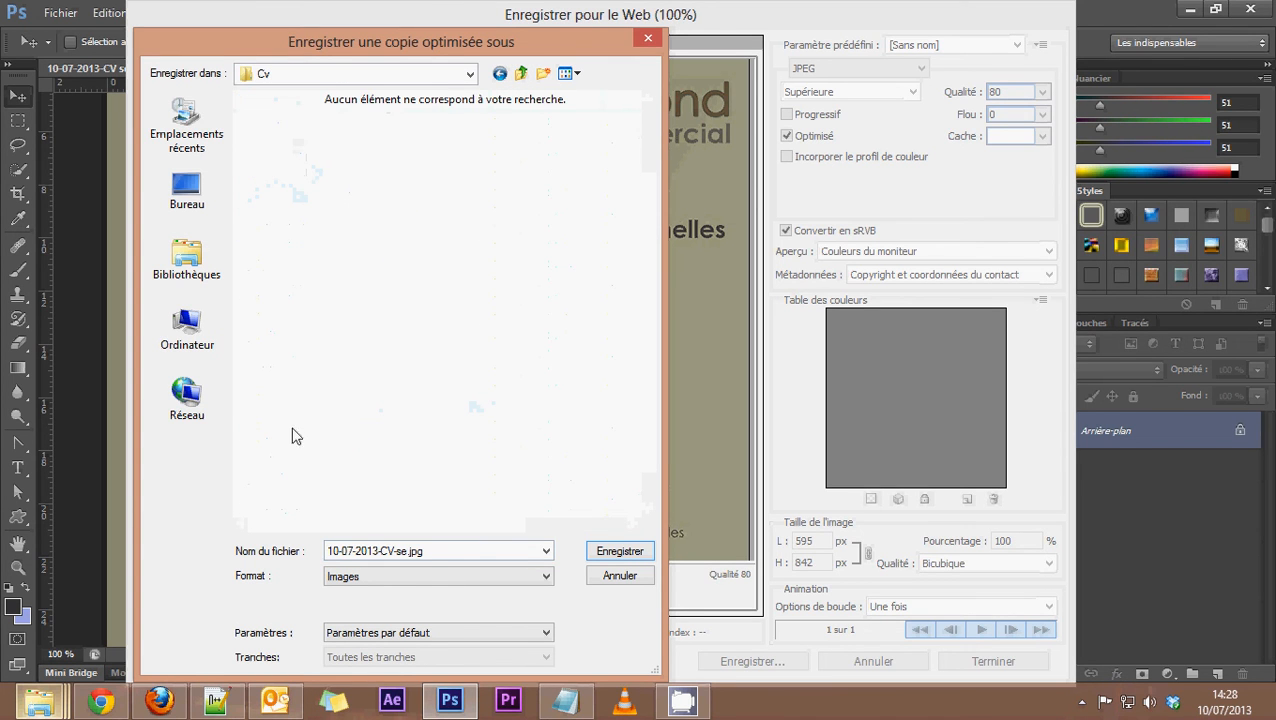
# Name the optimized image 10-07-2013-CV.jpg and save it
pyautogui.doubleClick(433, 553)
pyautogui.click(408, 552)
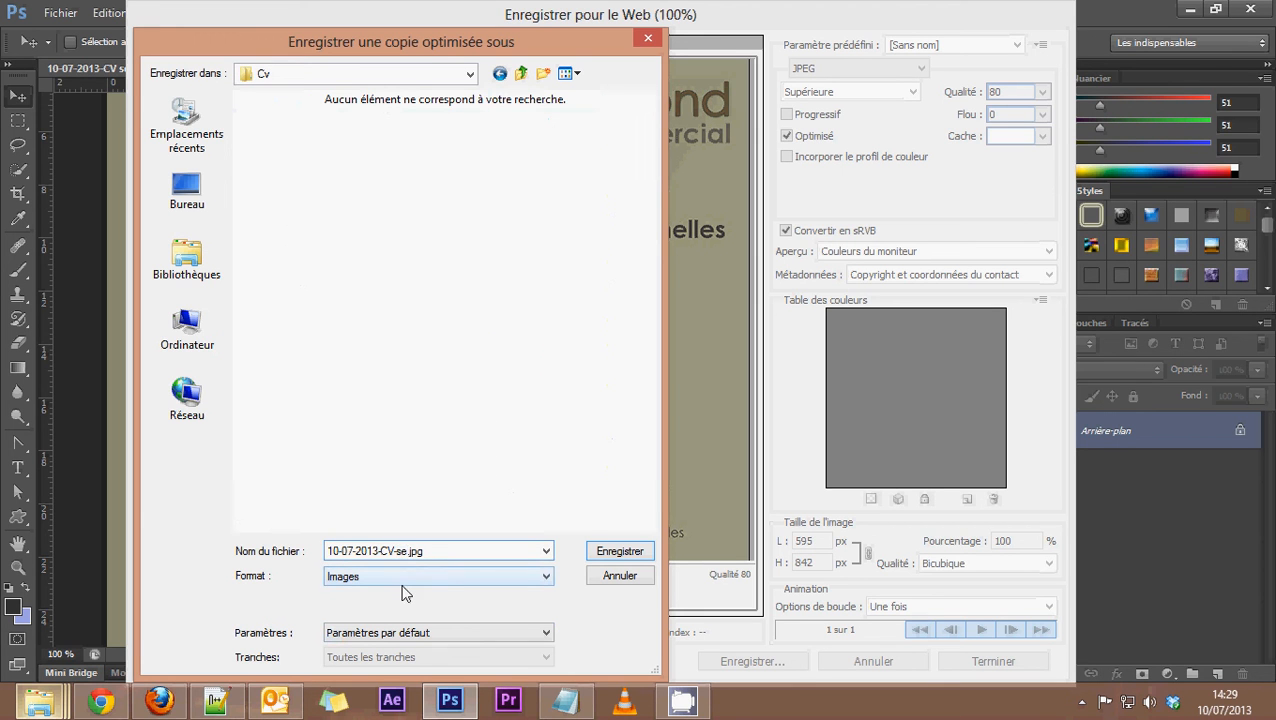
pyautogui.press('BackSpace')
pyautogui.press('BackSpace')
pyautogui.press('BackSpace')
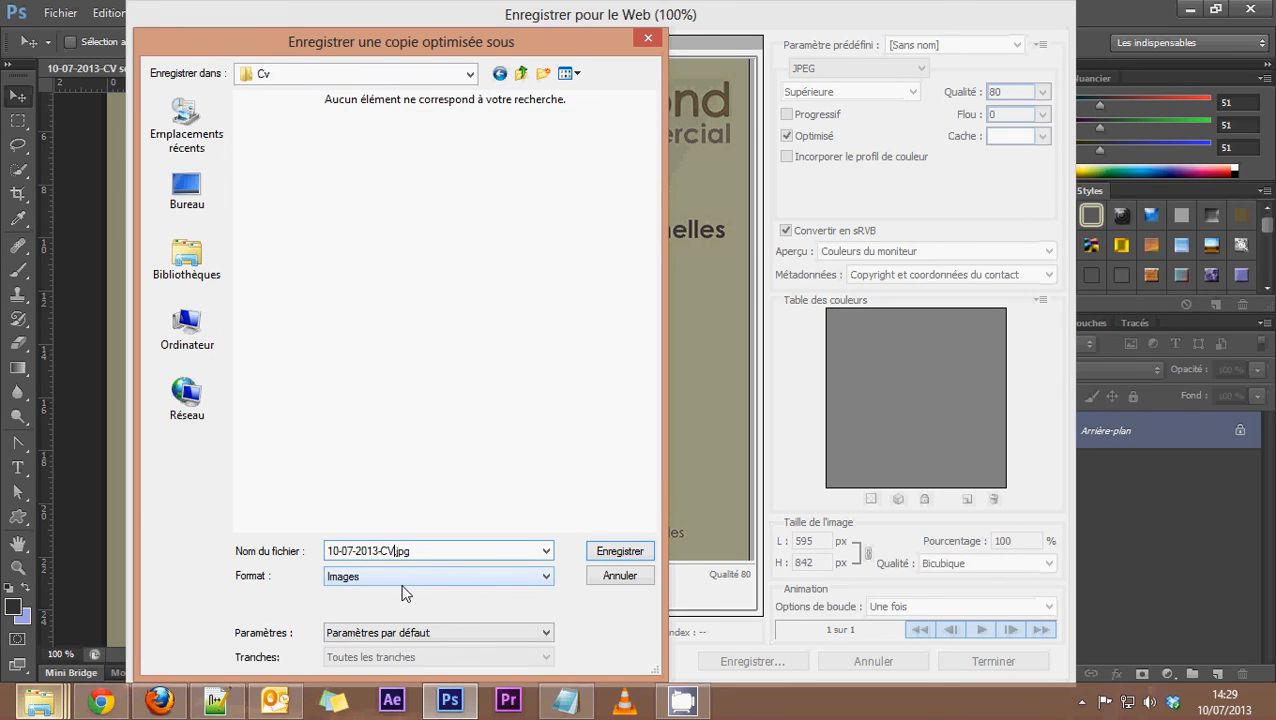
pyautogui.click(617, 553)
# Compare the sizes of the JPEG, PDF and PSD files in the Cv folder in File Explorer, and return to Photoshop to view the whole CV
pyautogui.moveTo(50, 708)
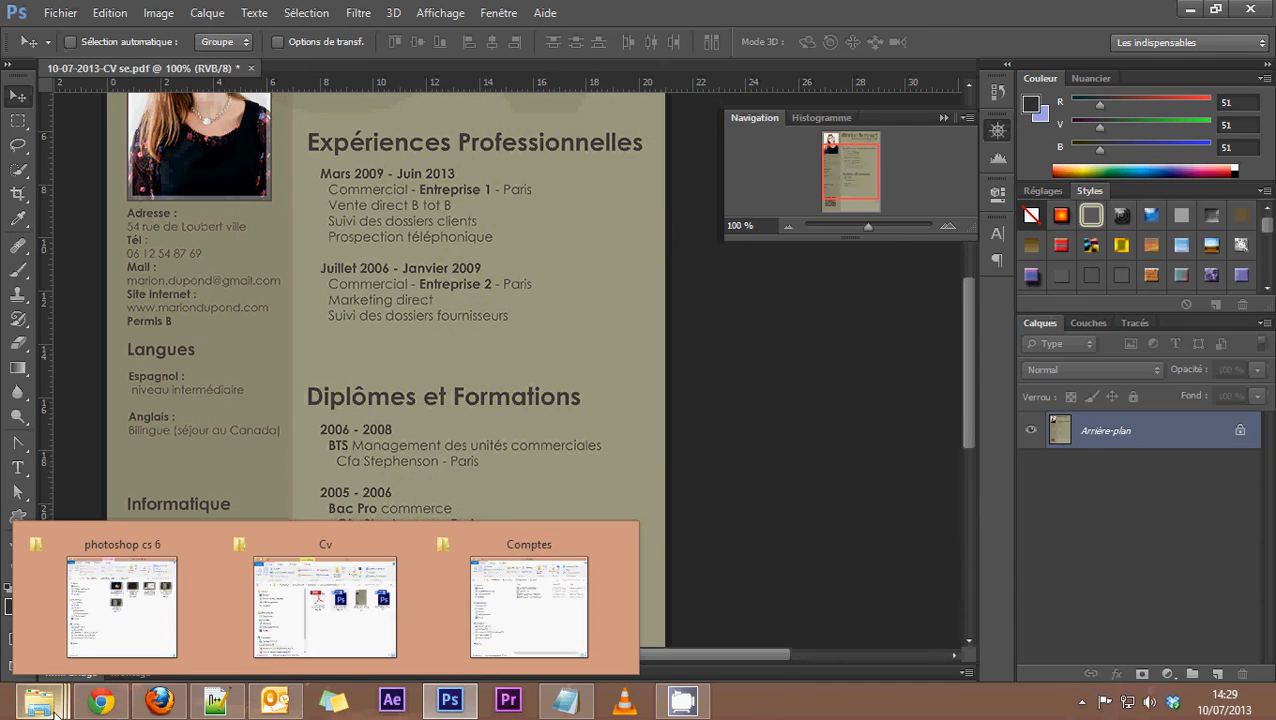
pyautogui.click(371, 609)
pyautogui.click(1065, 242)
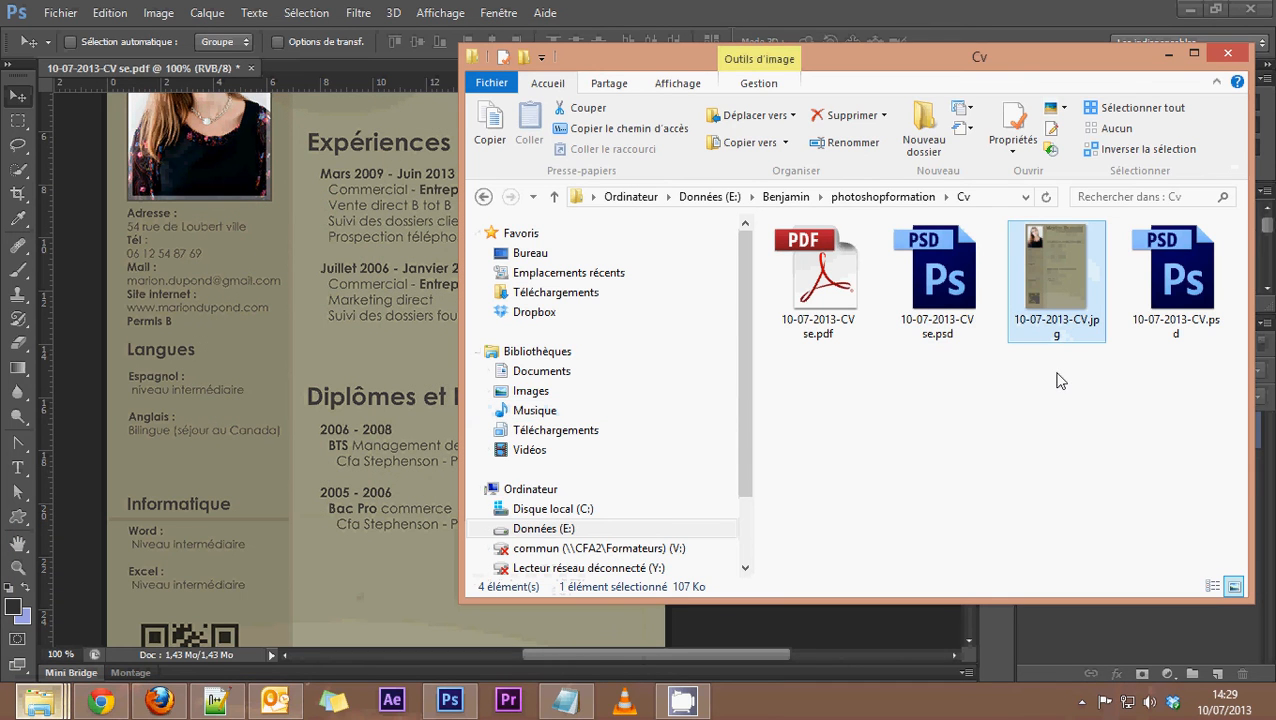
pyautogui.moveTo(1028, 266)
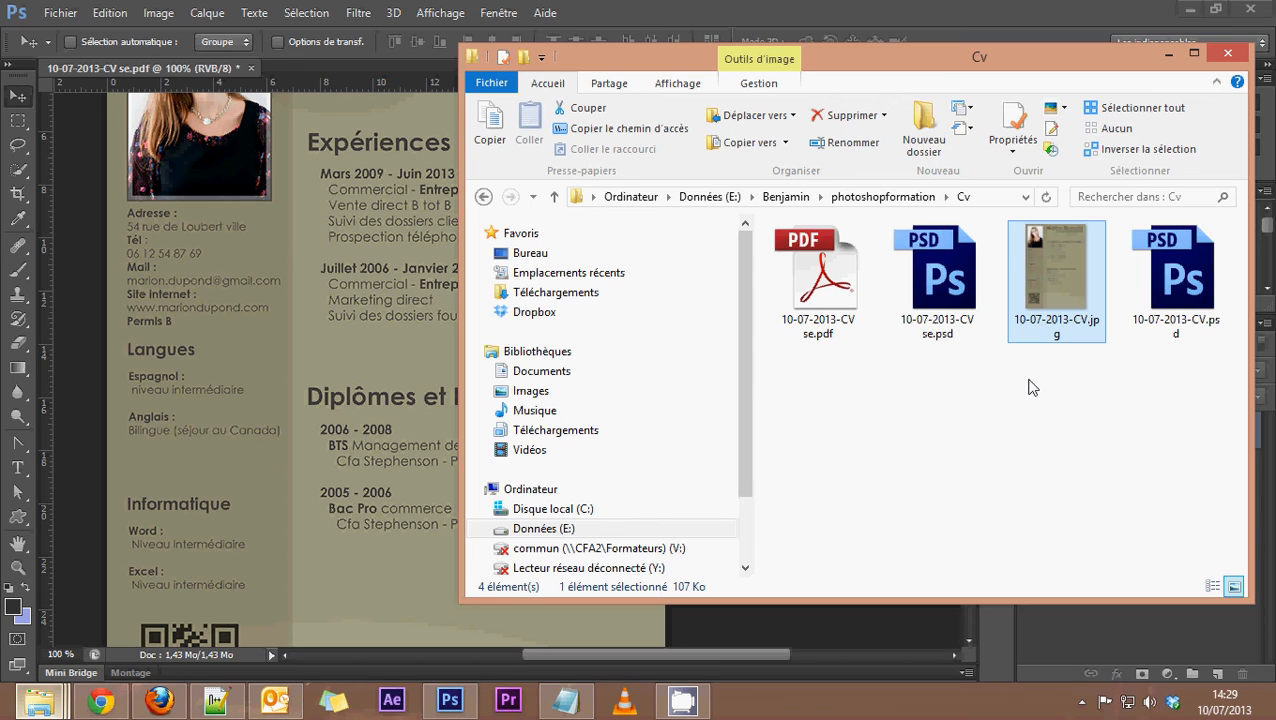
pyautogui.click(811, 290)
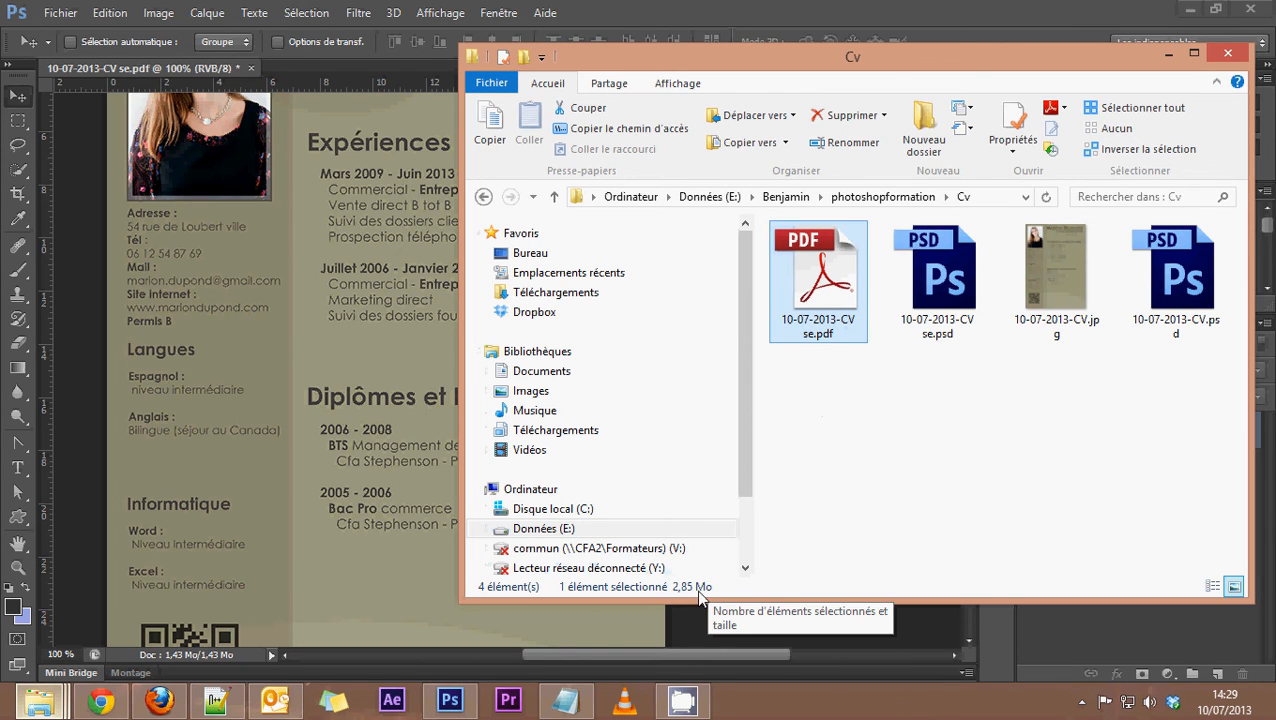
pyautogui.click(935, 338)
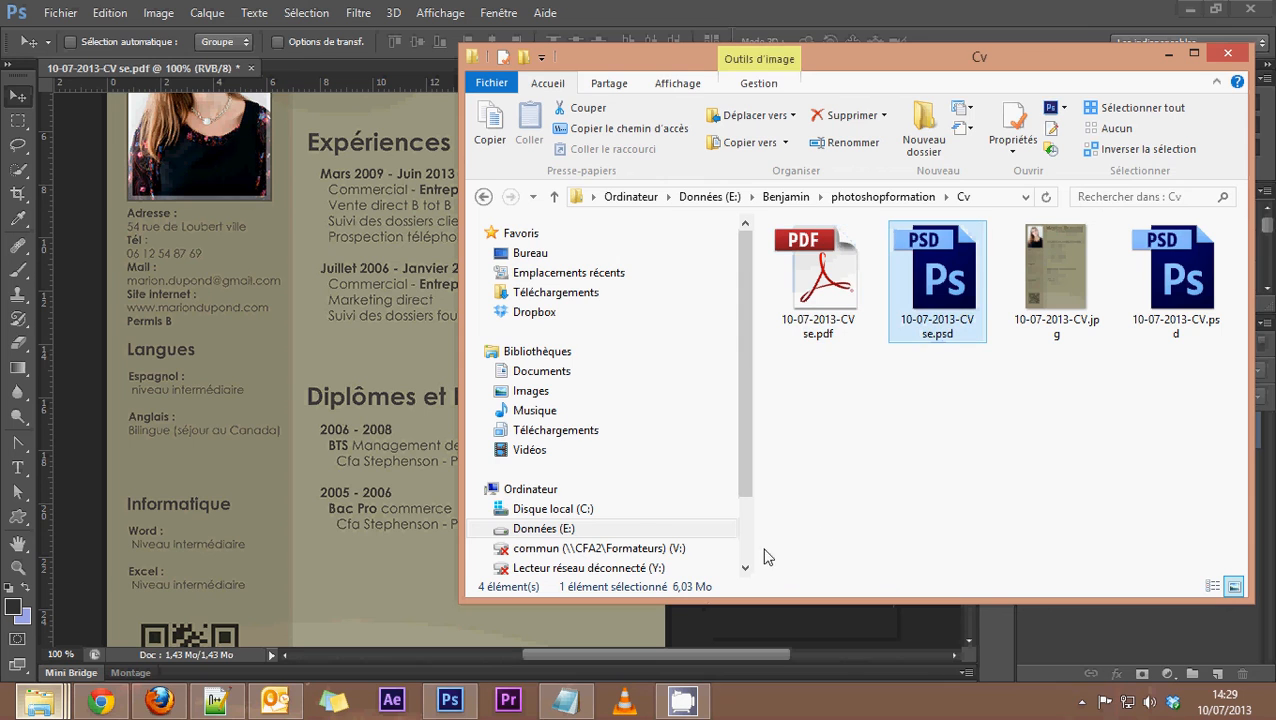
pyautogui.click(833, 300)
pyautogui.moveTo(960, 287); pyautogui.dragTo(1180, 292)
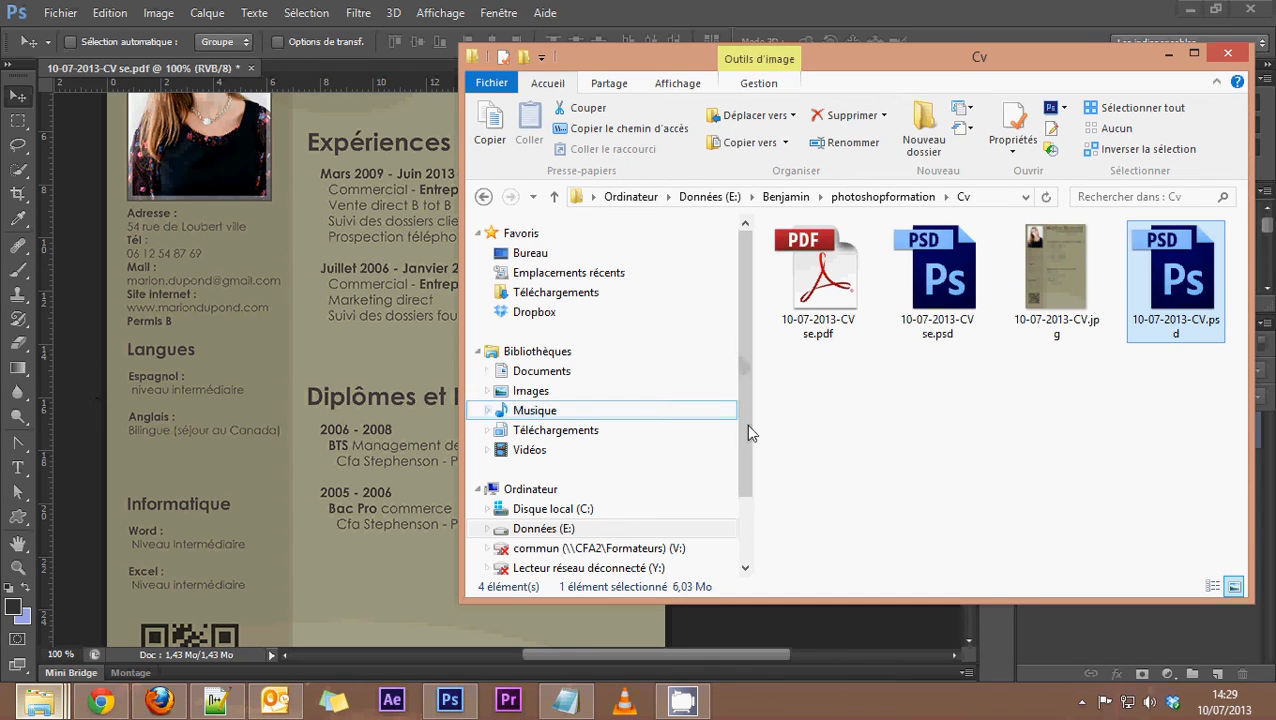
pyautogui.click(1166, 53)
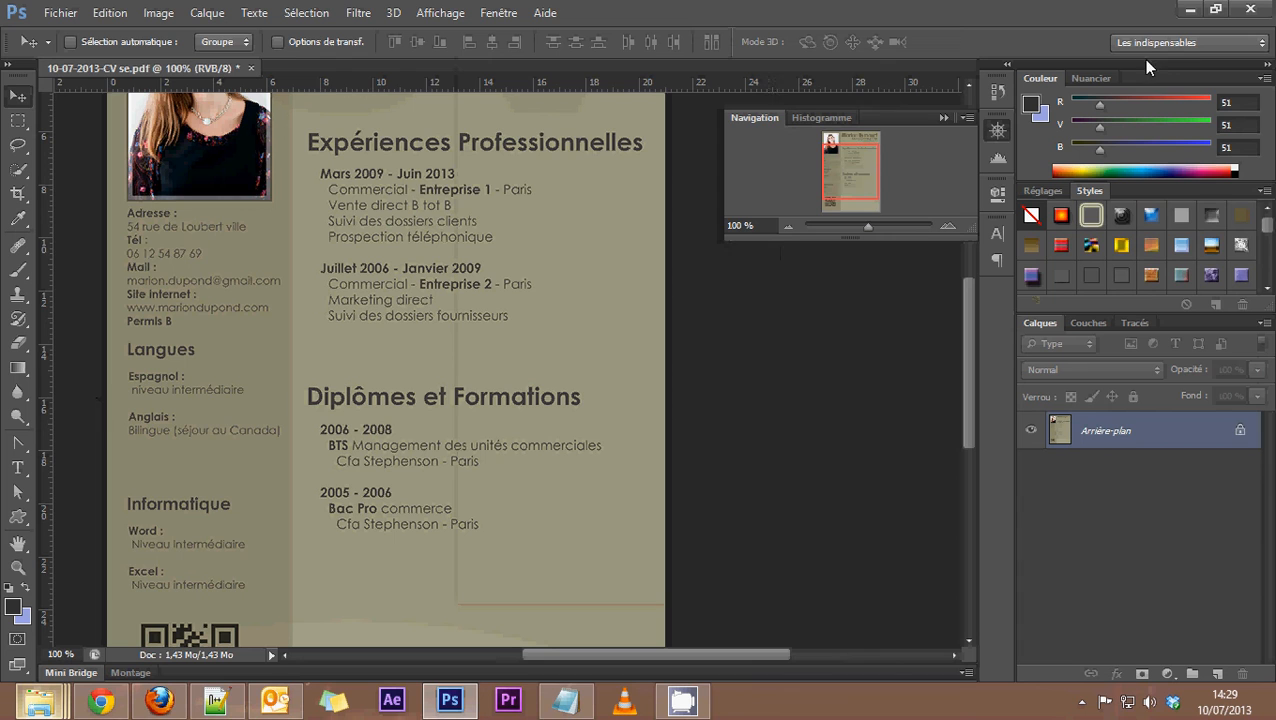
pyautogui.click(790, 223)
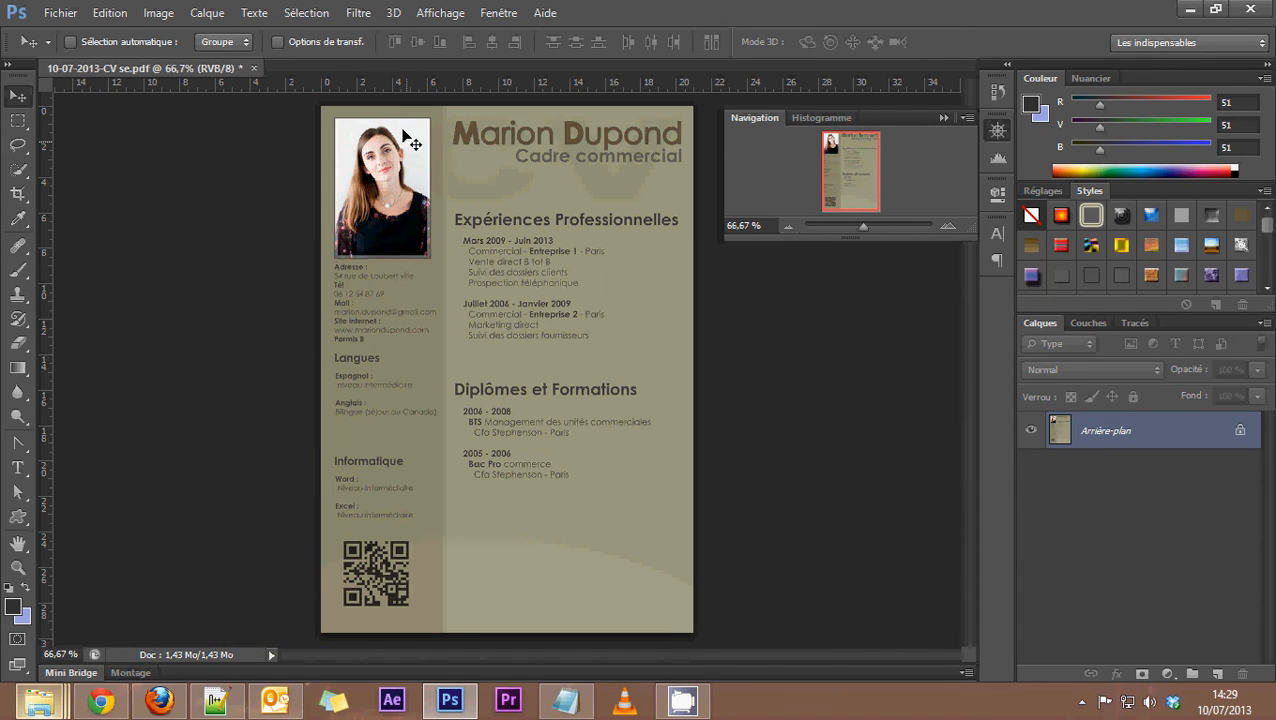